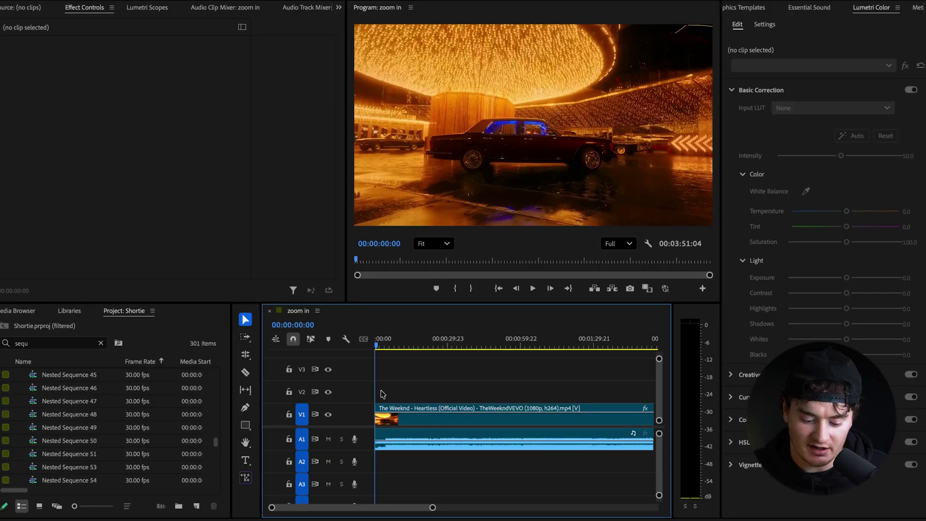
- Separate the Heartless audio clip from the video and remove it from A1
key("minus")
left_click(404, 421)
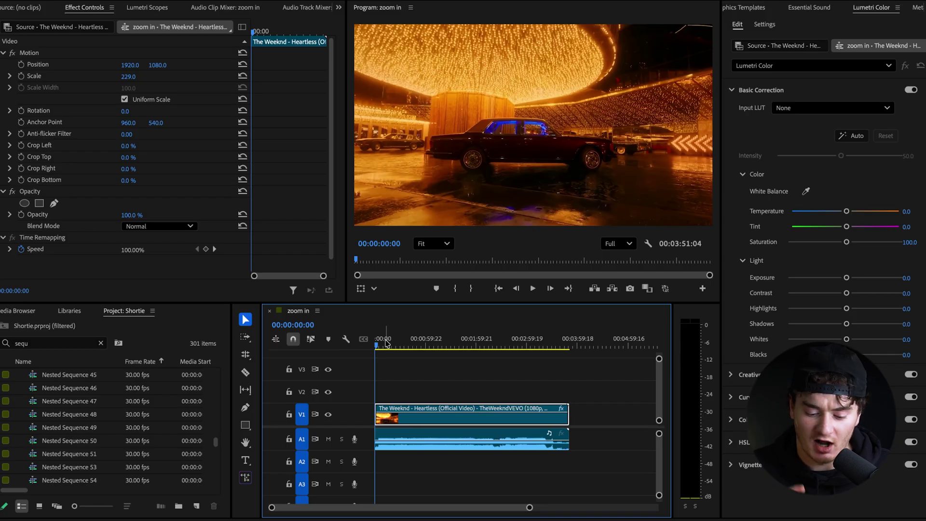
key("equal")
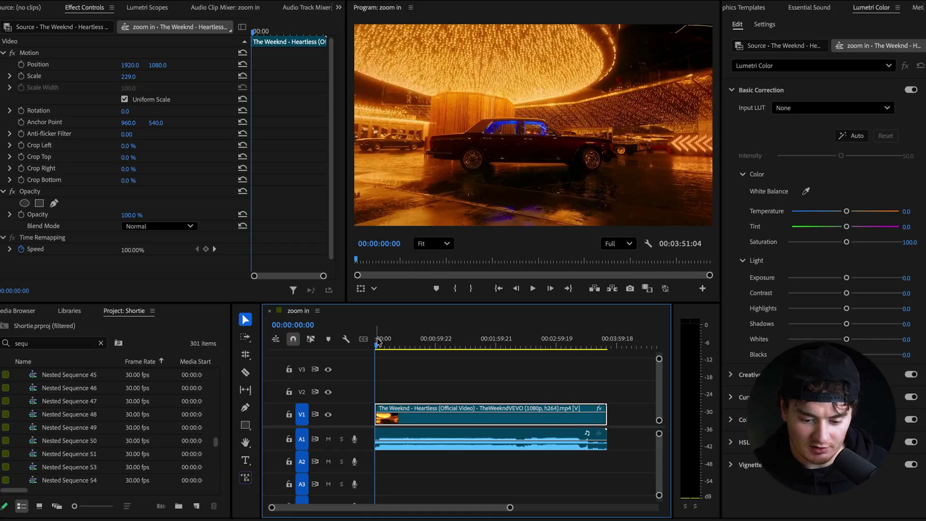
key("equal")
key("minus")
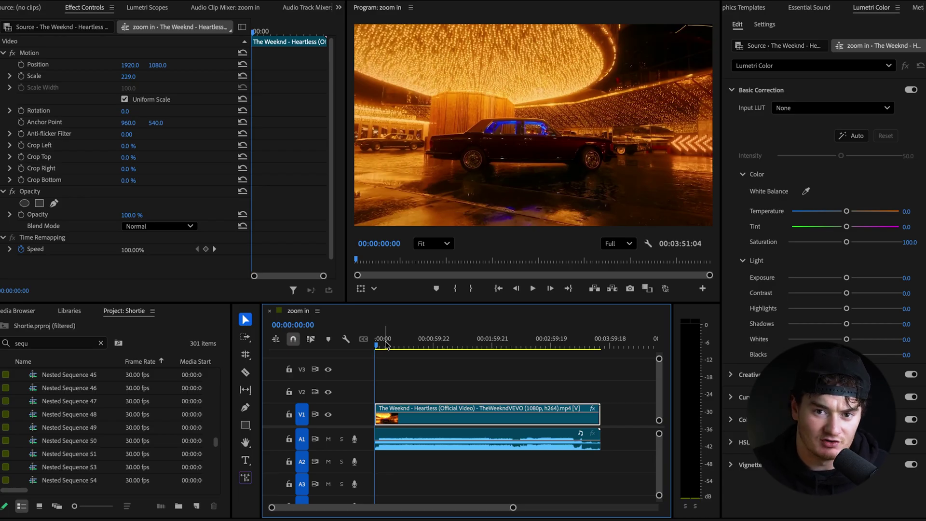
left_click(408, 433)
key("minus")
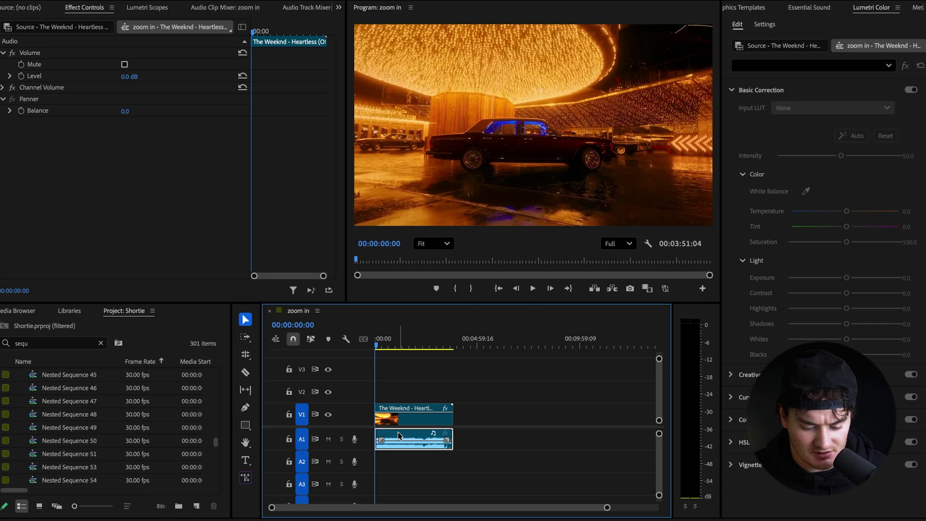
left_click_drag(395, 432, 482, 437)
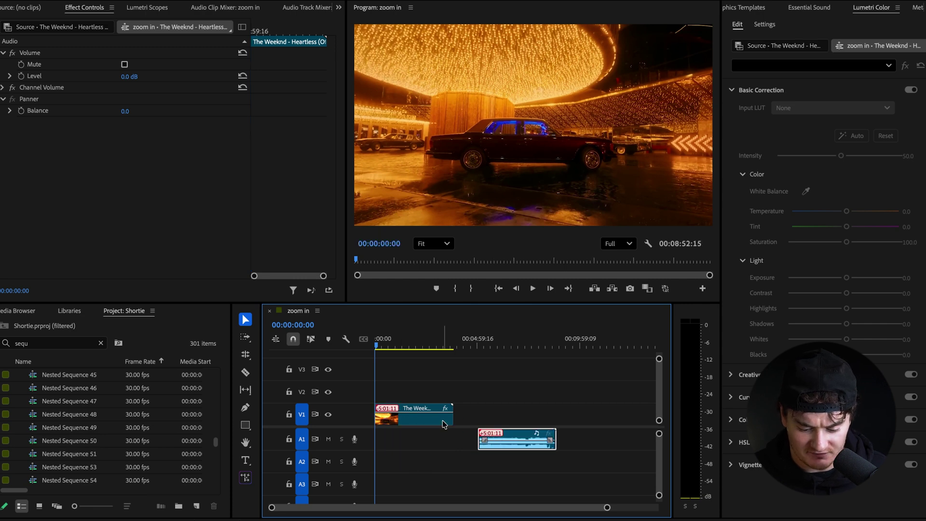
key("equal")
key("equal")
- Scrub the timeline around 00:00:01:00 to find the first cut point
left_click(381, 345)
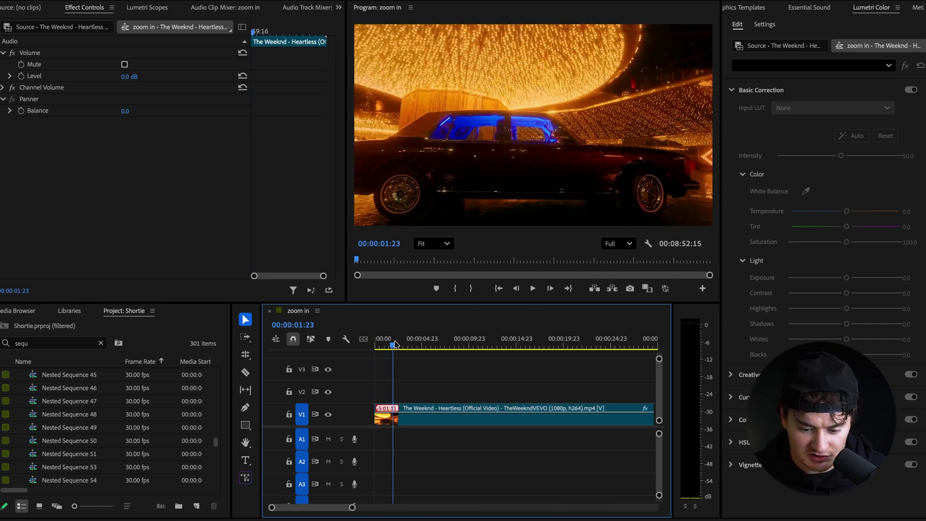
key("minus")
left_click(386, 346)
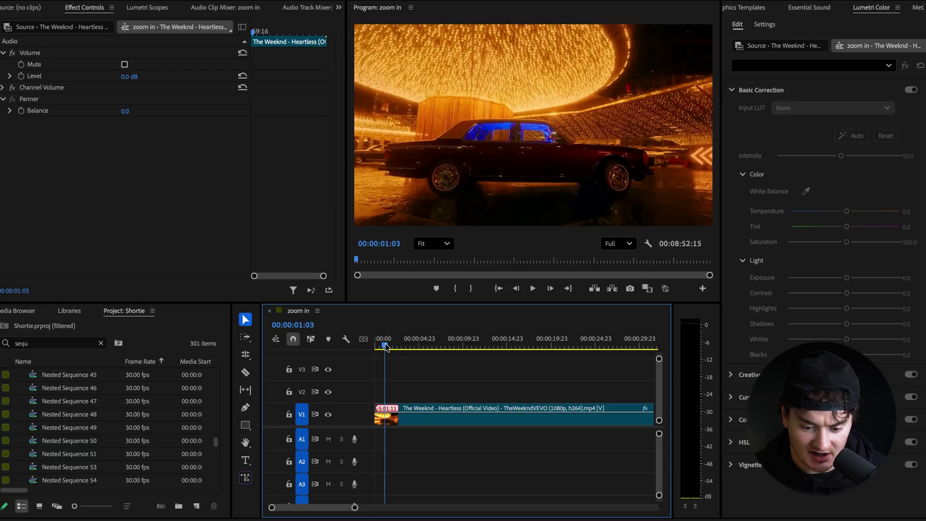
left_click(381, 345)
key("minus")
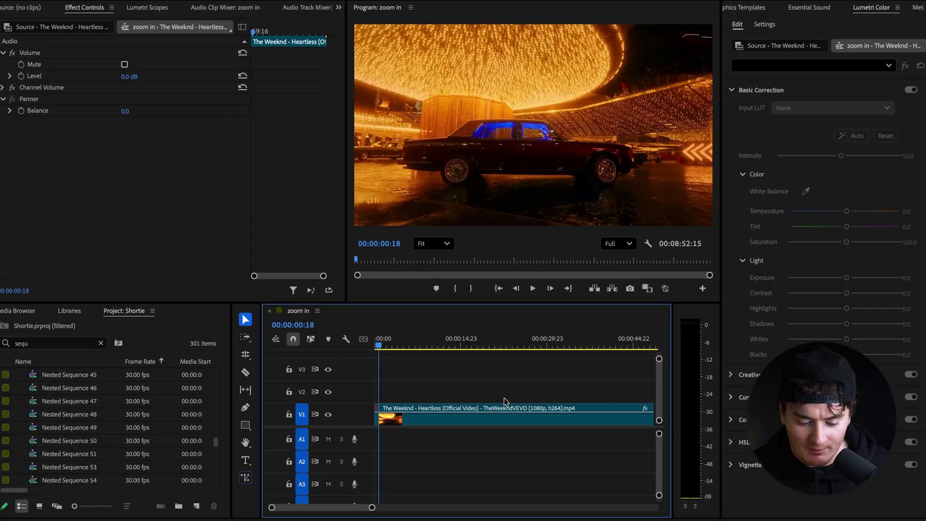
key("equal")
key("equal")
left_click(404, 340)
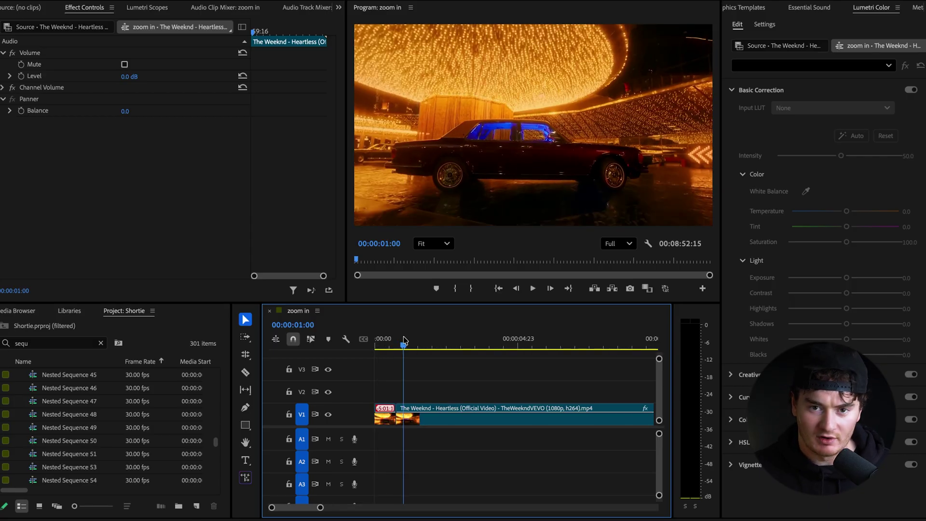
left_click_drag(404, 341, 585, 344)
key("minus")
key("minus")
key("equal")
- Cut the V1 clip at the playhead and delete the footage before the cut
key("ctrl+k")
left_click(504, 418)
key("Delete")
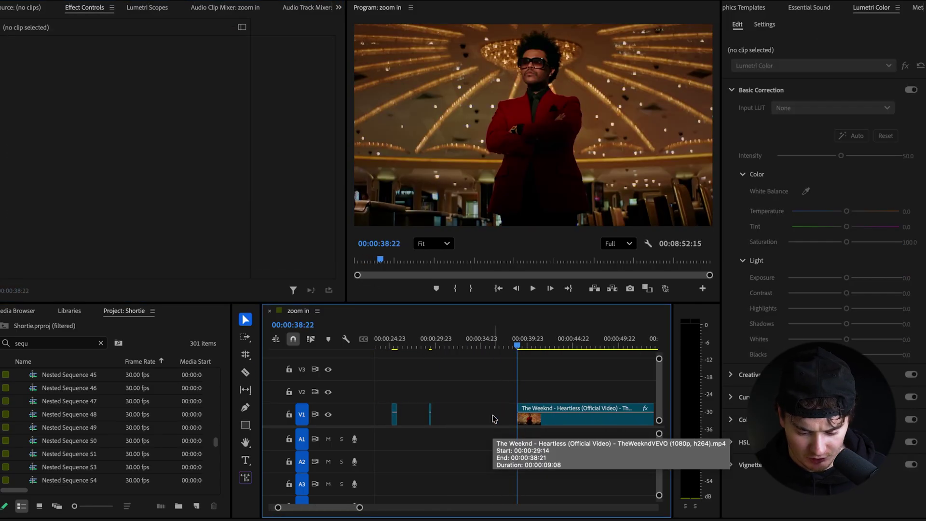
key("equal")
key("equal")
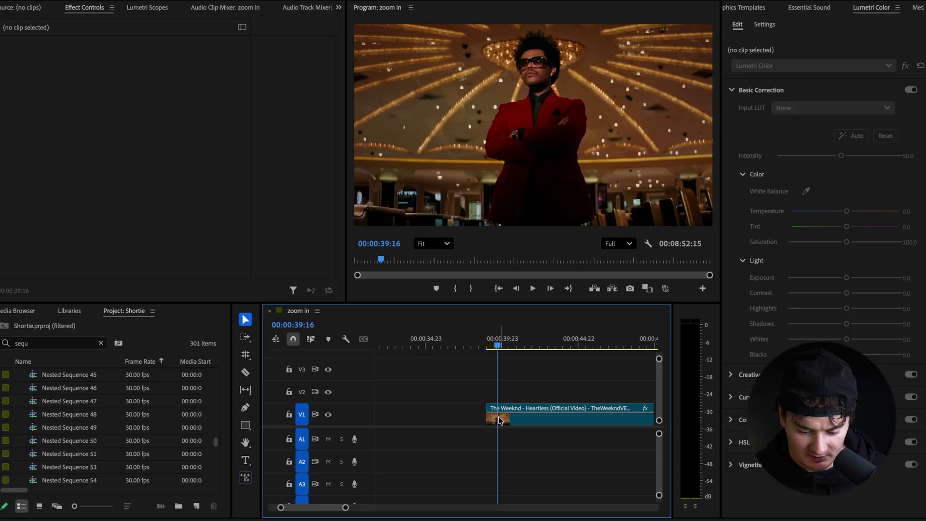
left_click(499, 420)
- Scrub and play ahead to 00:02:54:13 to find the next moment to keep
key("minus")
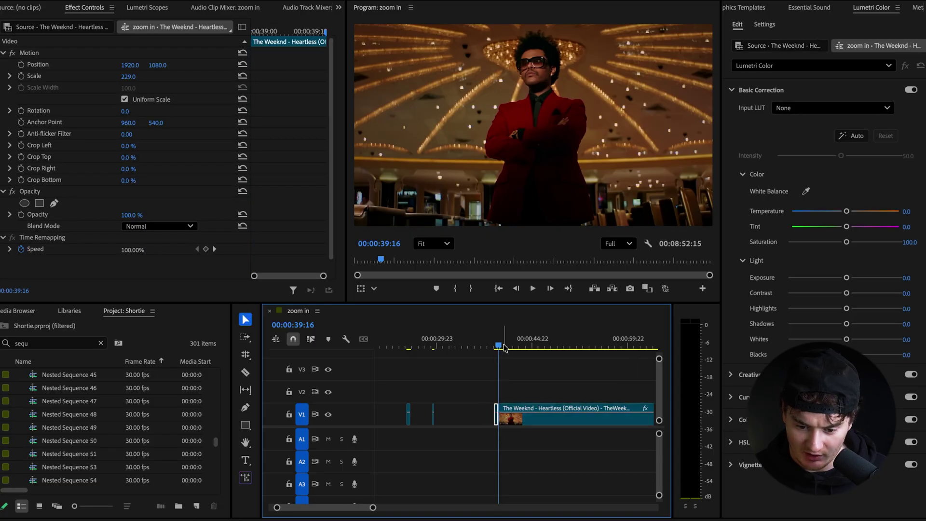
mouse_move(504, 347)
left_mouse_down()
mouse_move(574, 358)
mouse_move(475, 356)
mouse_move(512, 356)
mouse_move(475, 354)
mouse_move(508, 352)
mouse_move(497, 342)
left_mouse_up()
key("minus")
key("l")
key("l")
key("l")
key("l")
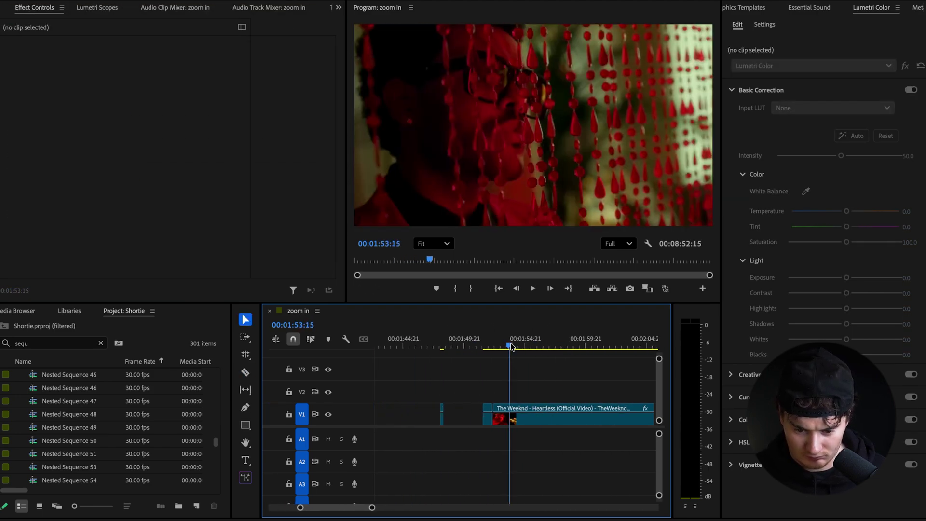
left_click_drag(513, 337, 594, 341)
- Zoom the timeline out to survey all the scattered V1 pieces
scroll(450, 399, "up", 10)
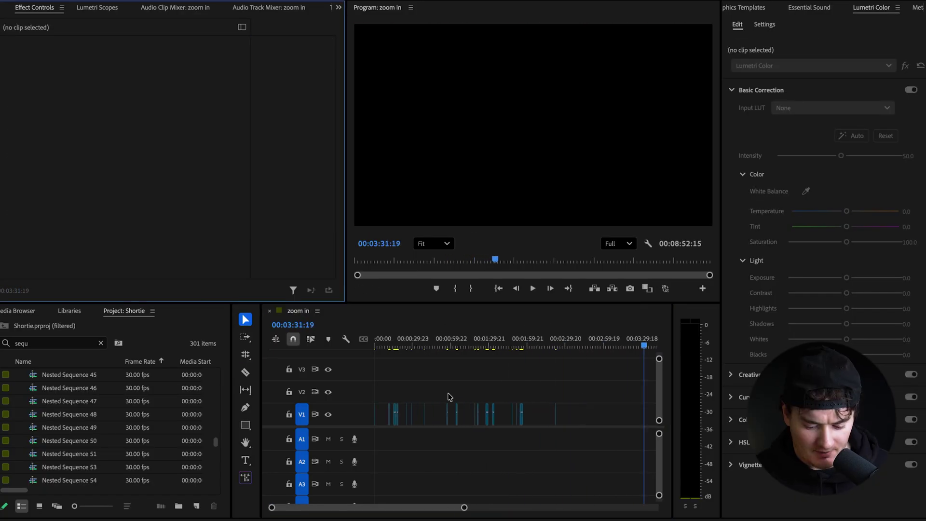
key("minus")
key("minus")
key("minus")
key("minus")
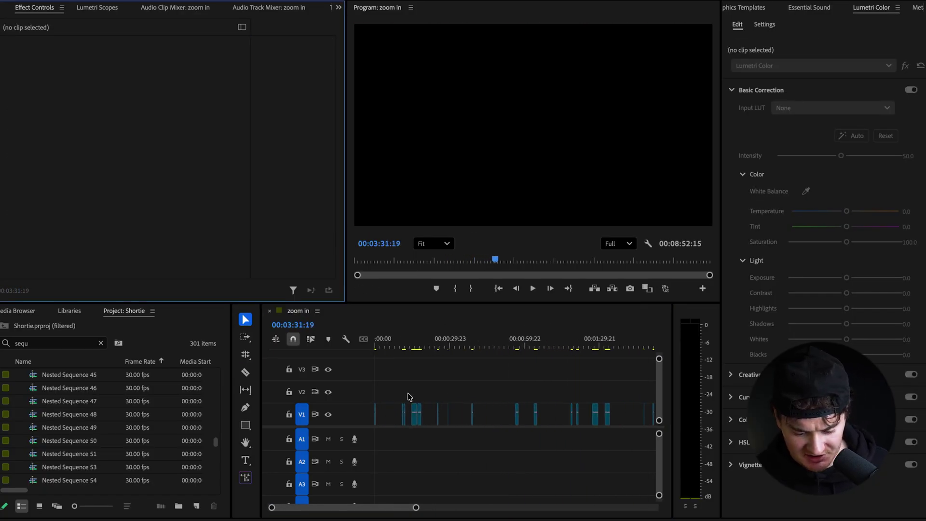
left_click_drag(457, 399, 475, 408)
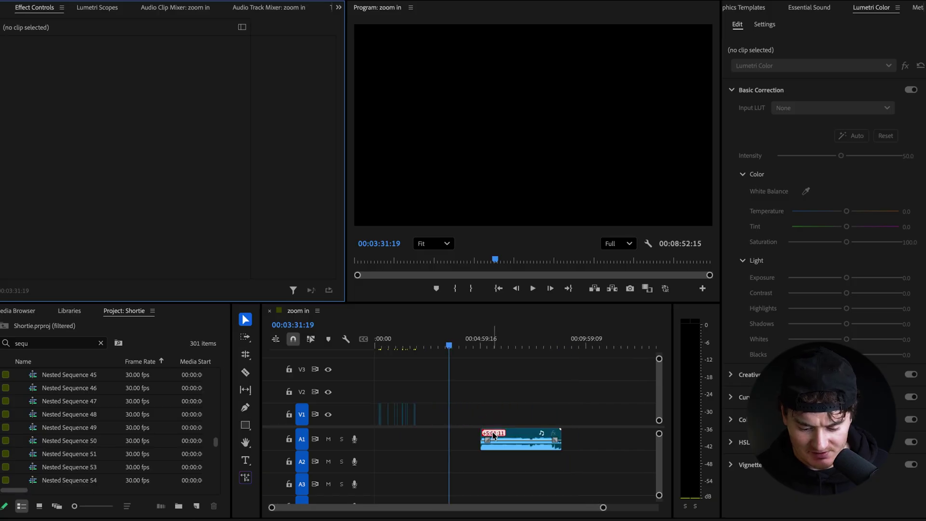
left_click(415, 423)
key("equal")
key("equal")
key("equal")
key("equal")
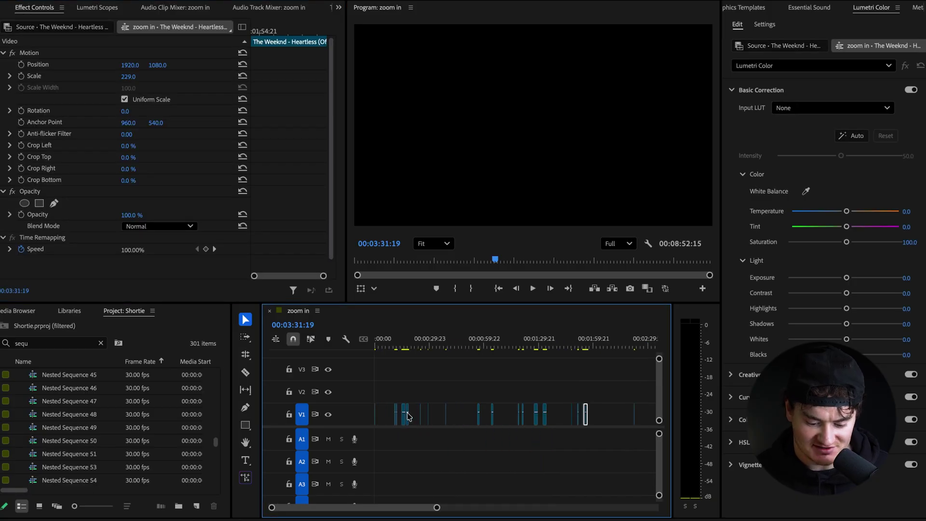
left_click(411, 413)
key("minus")
- Marquee-select every V1 piece, apply Sequence > Close Gap, and fit the timeline from the start
left_click_drag(531, 414, 341, 393)
left_click(250, 0)
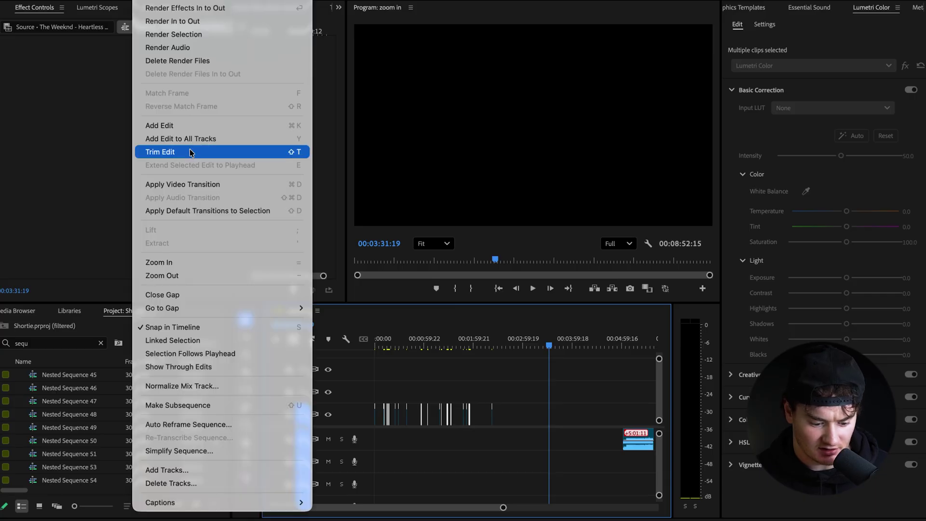
left_click(188, 301)
key("Home")
key("equal")
key("equal")
key("equal")
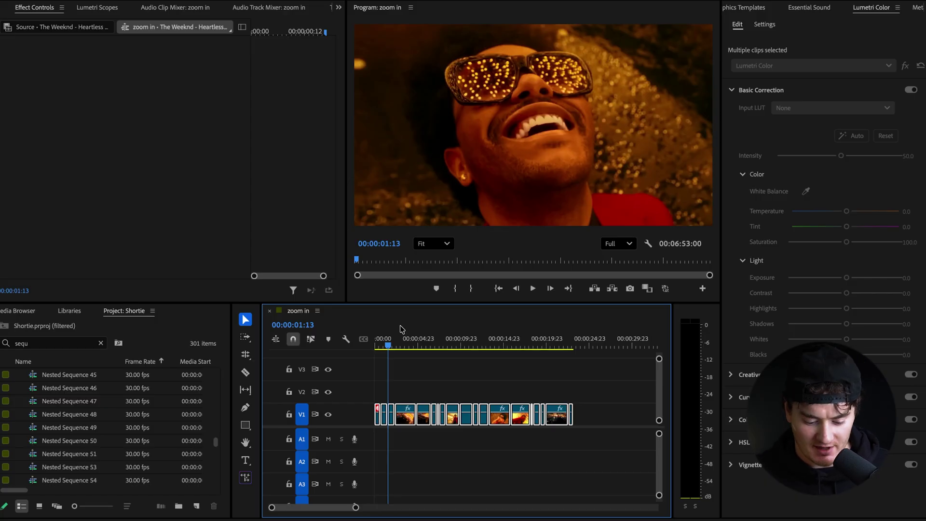
- Revert V1 to one clip, cut at 00:00:00:03, and remove the following piece and gap
key("ctrl+z")
key("ctrl+z")
key("ctrl+z")
key("ctrl+z")
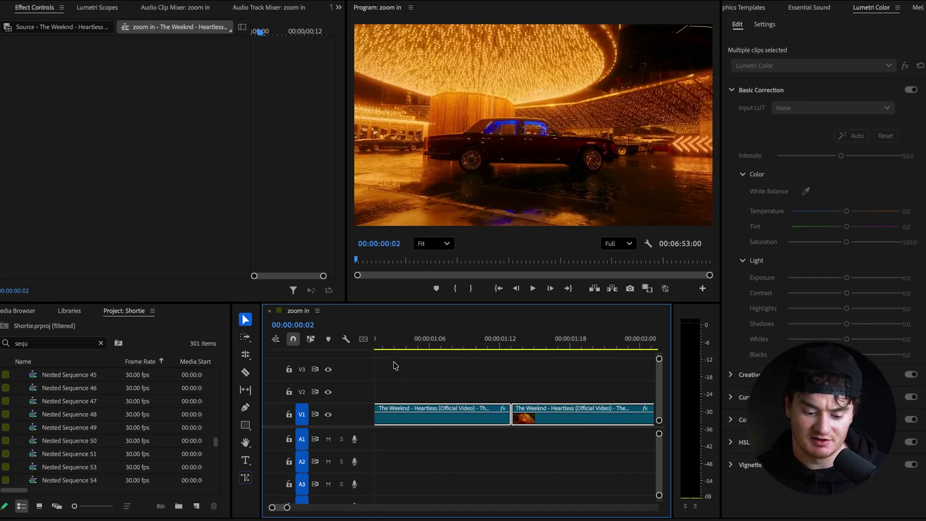
key("ctrl+z")
key("ctrl+z")
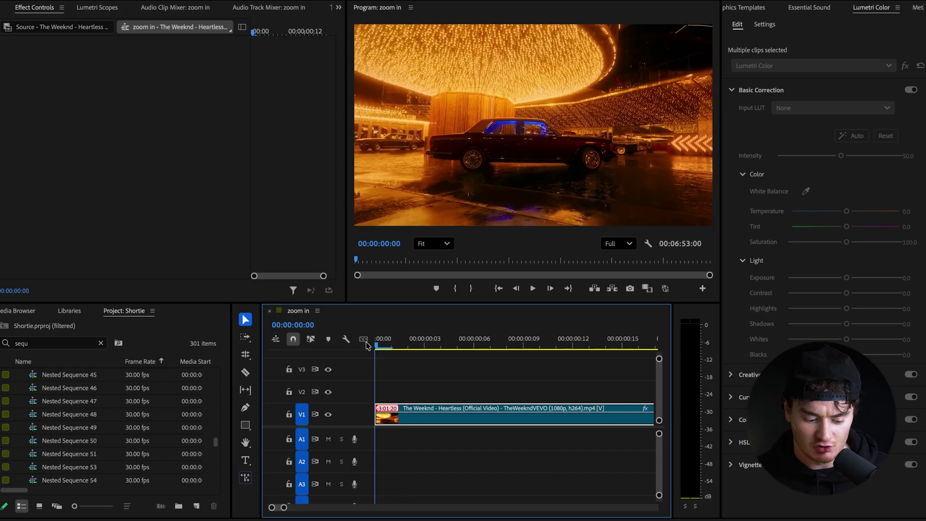
key("ctrl+z")
key("ctrl+z")
key("ctrl+z")
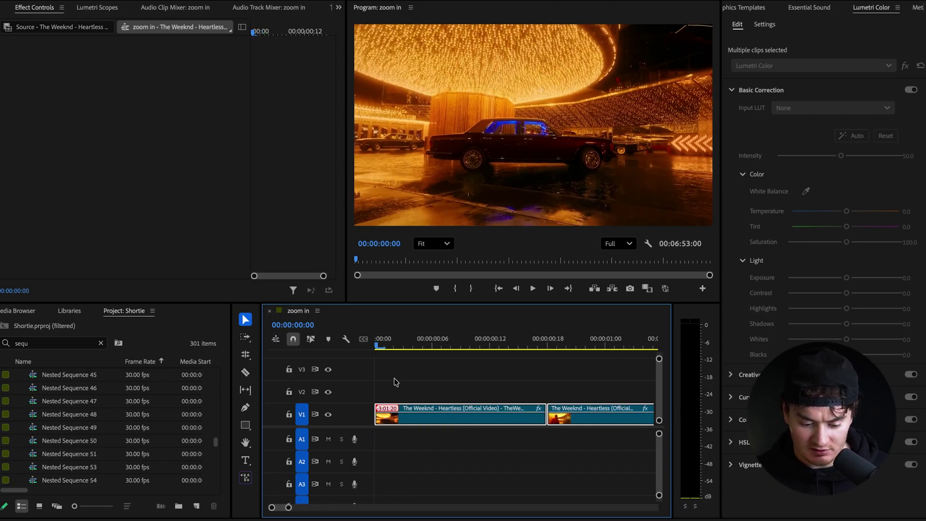
key("Right")
key("Right")
key("Right")
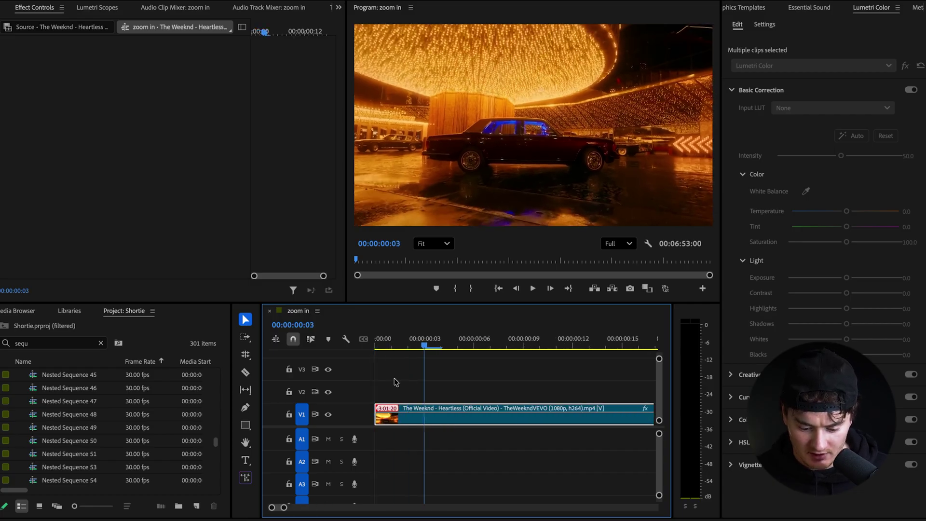
key("ctrl+shift+z")
key("ctrl+shift+z")
key("ctrl+shift+z")
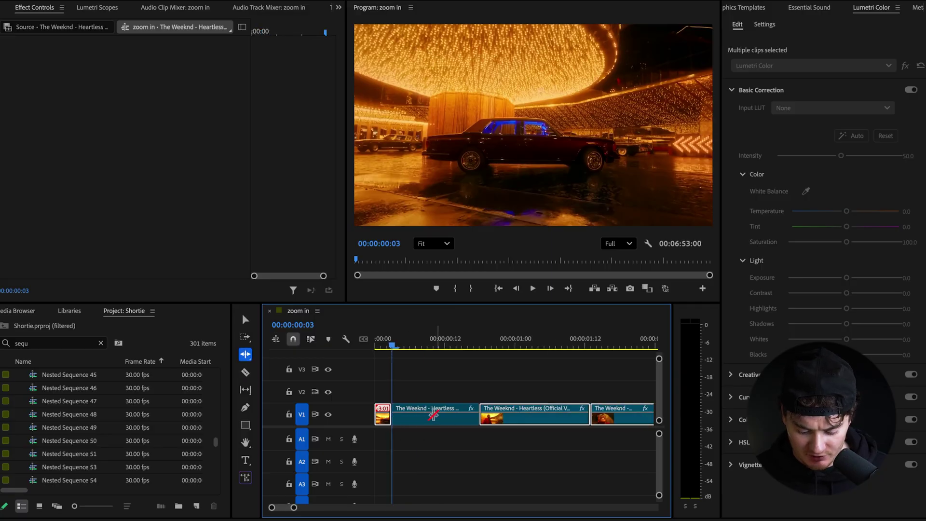
left_click(432, 419)
key("Delete")
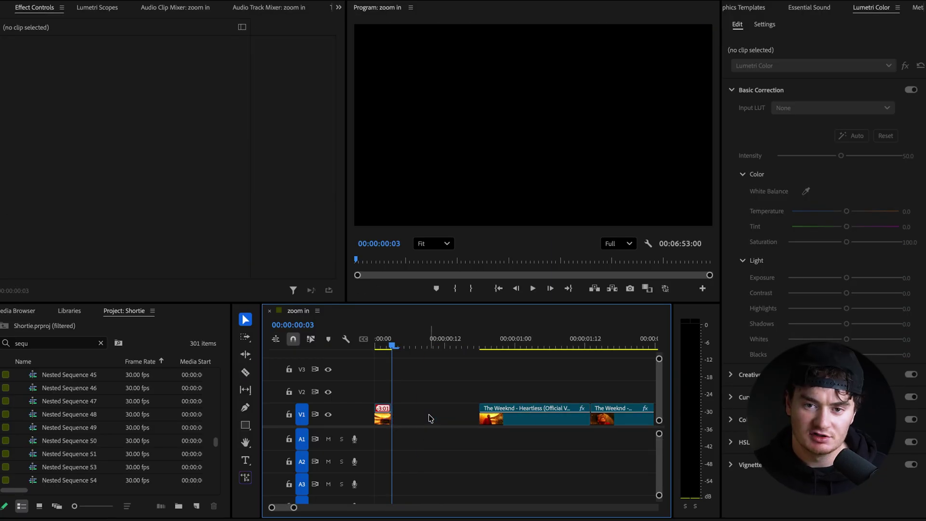
left_click(431, 418)
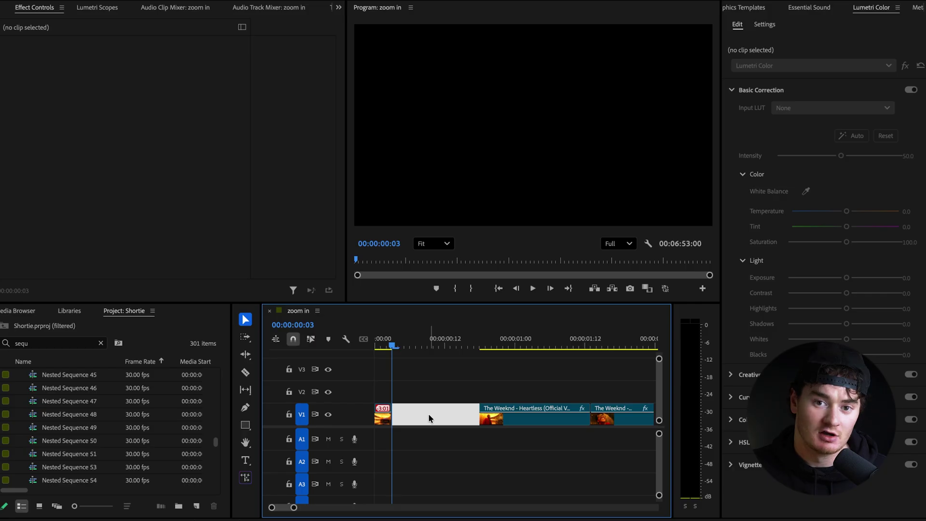
key("Delete")
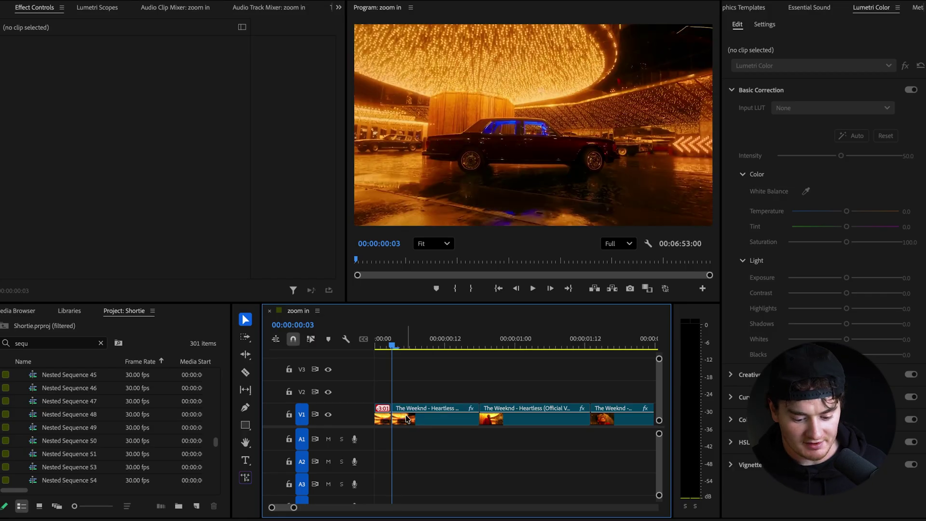
- Push all V1 clips right with Track Select Forward and preview the sequence start
key("equal")
key("minus")
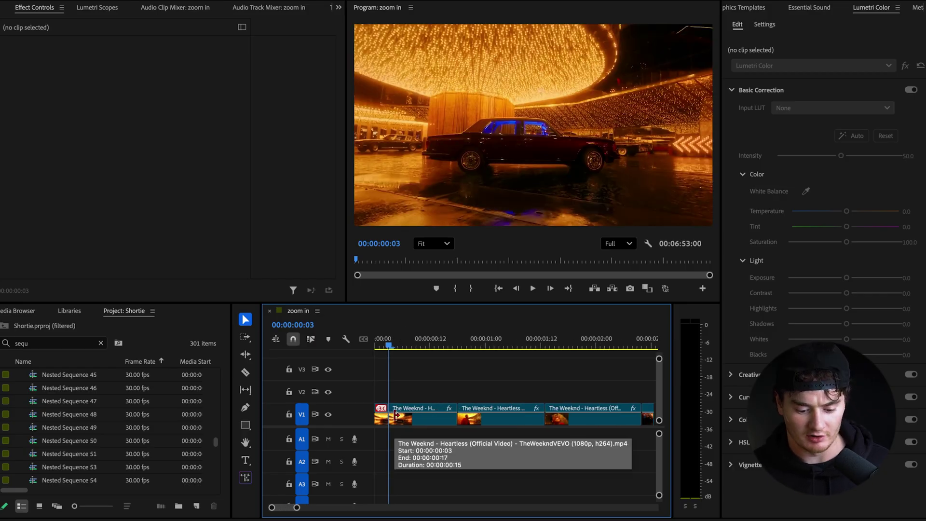
left_click_drag(388, 344, 369, 343)
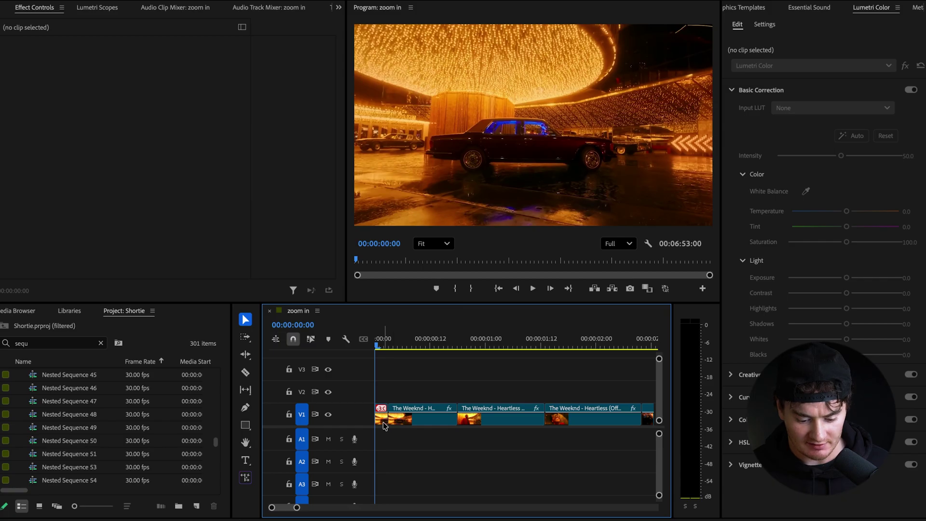
key("a")
mouse_move(385, 424)
left_mouse_down()
mouse_move(395, 423)
mouse_move(375, 414)
left_mouse_up()
key("space")
left_click(377, 341)
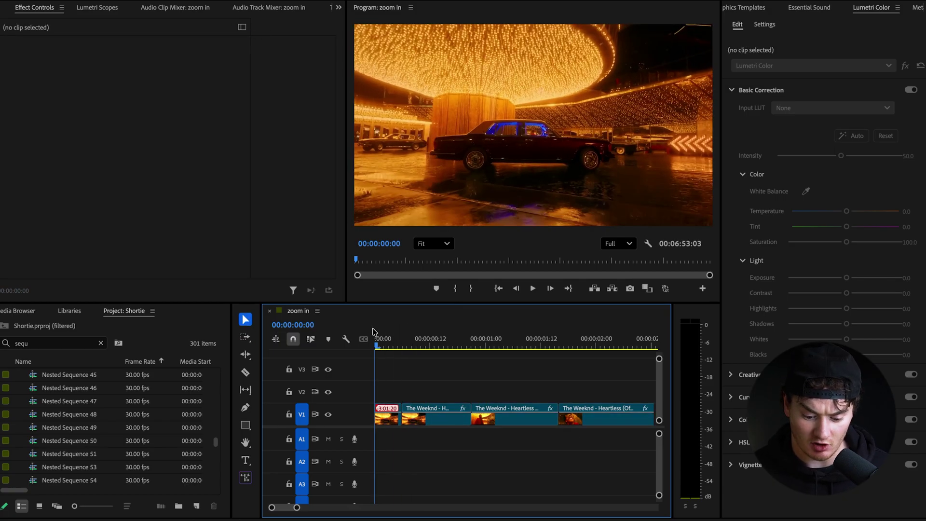
scroll(434, 415, "up", 2)
- Shift the later V1 clips right and extend the first clip's end by a few frames
key("a")
left_click_drag(434, 417, 473, 417)
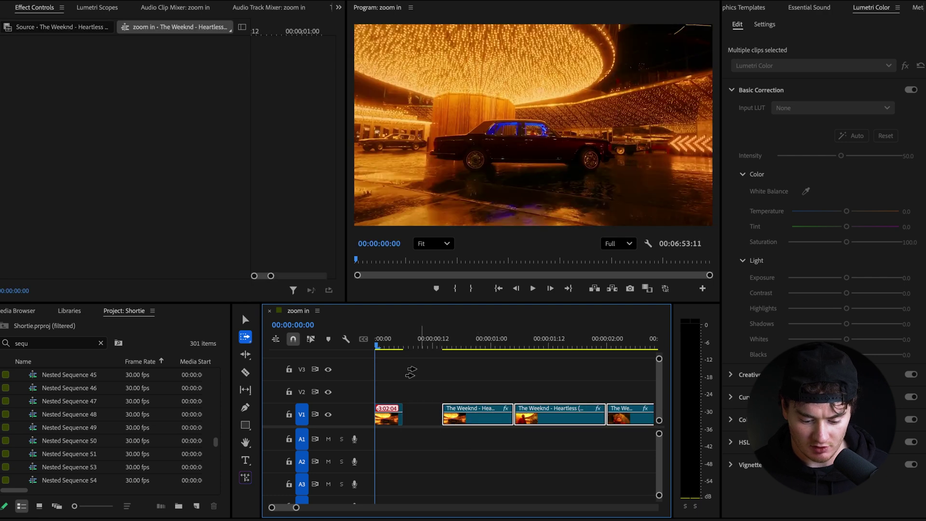
key("v")
key("space")
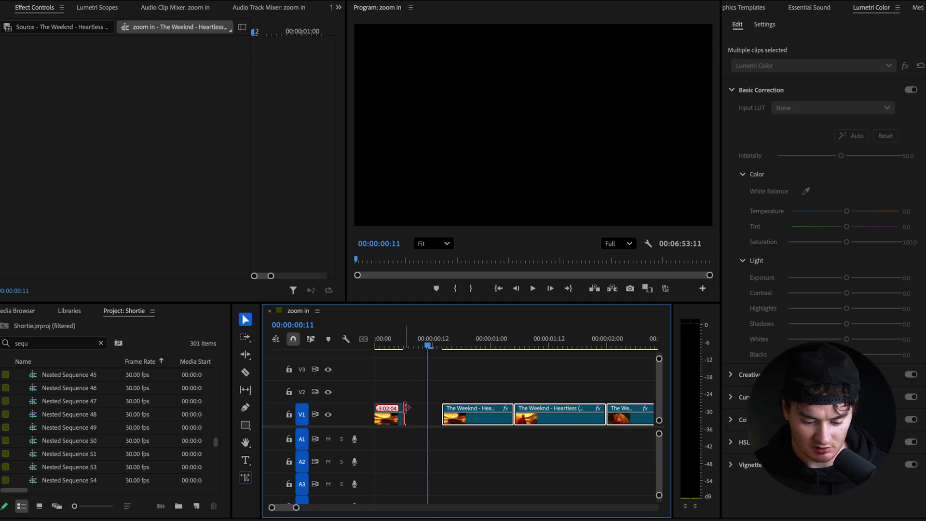
left_click_drag(406, 408, 424, 408)
left_click(378, 346)
key("space")
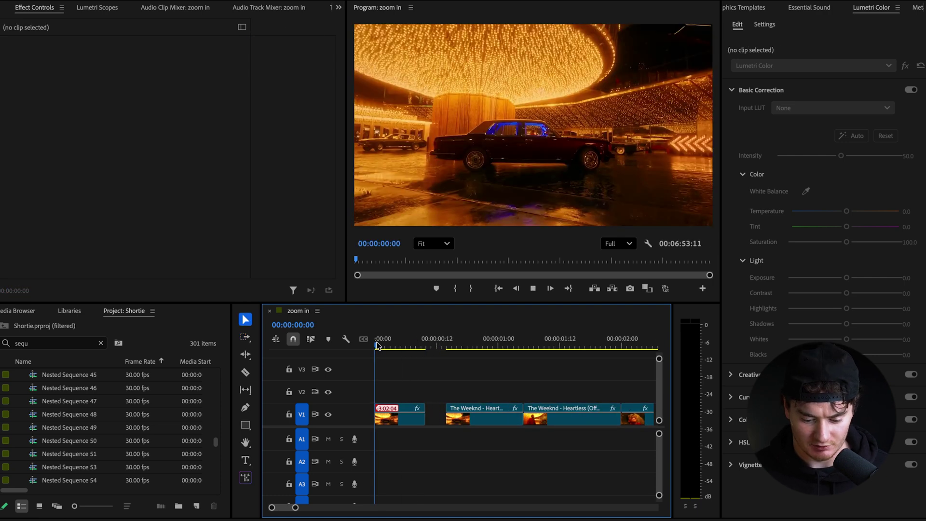
key("space")
- Delete the second V1 clip and trim the next clip's start to butt against the first
left_click(468, 417)
key("space")
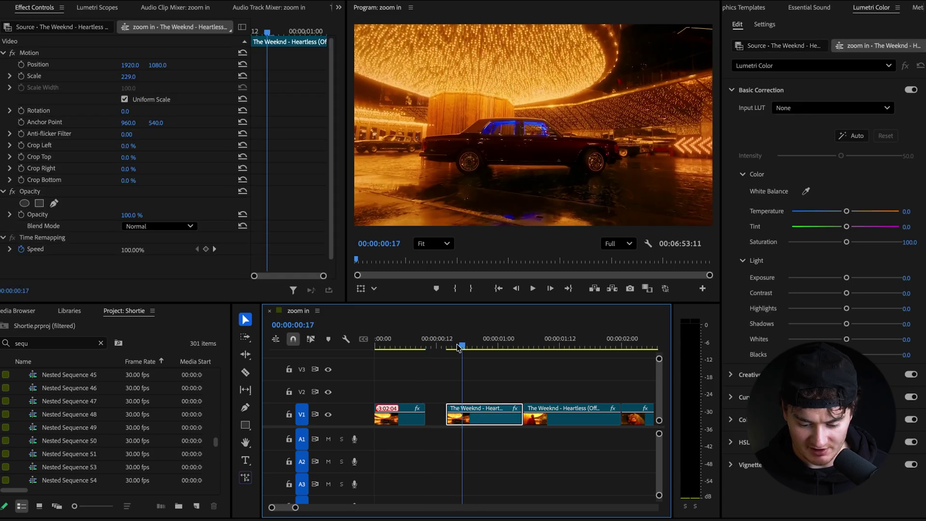
key("Delete")
left_click(531, 343)
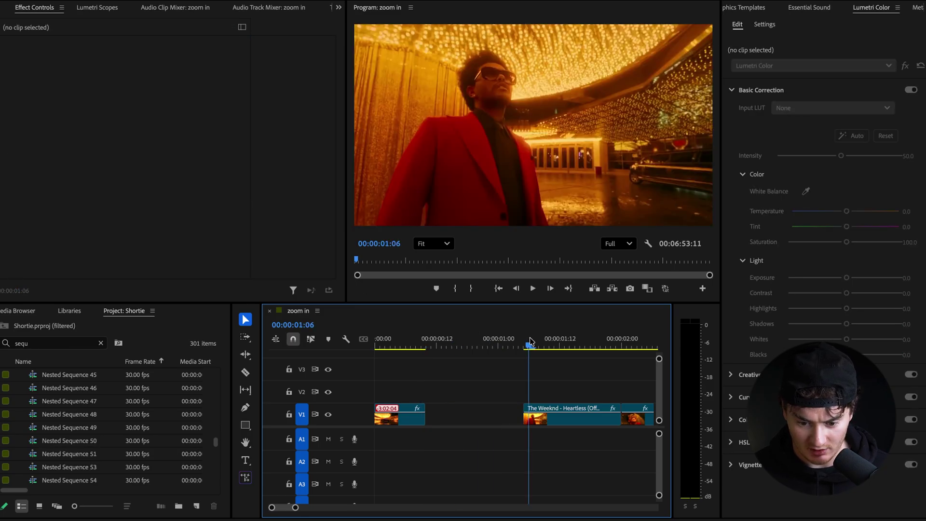
key("space")
key("space")
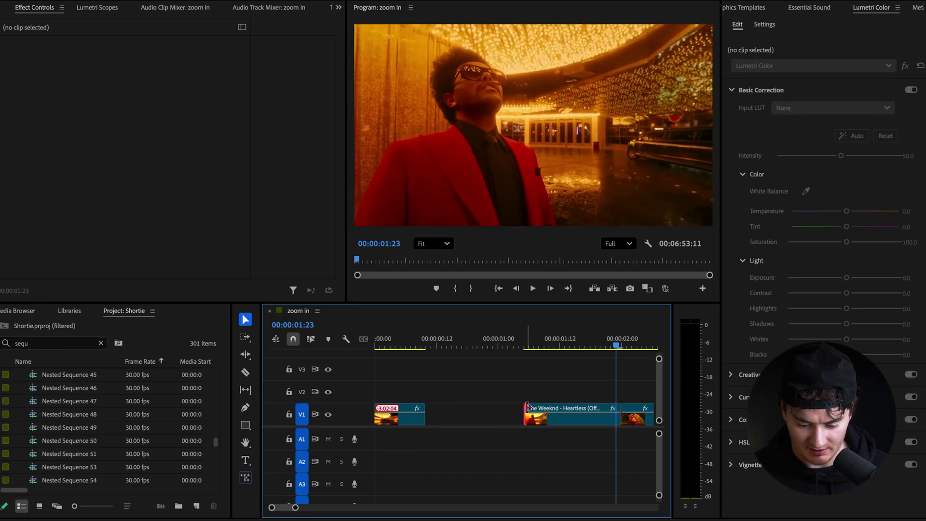
left_click_drag(527, 407, 444, 408)
left_click(427, 340)
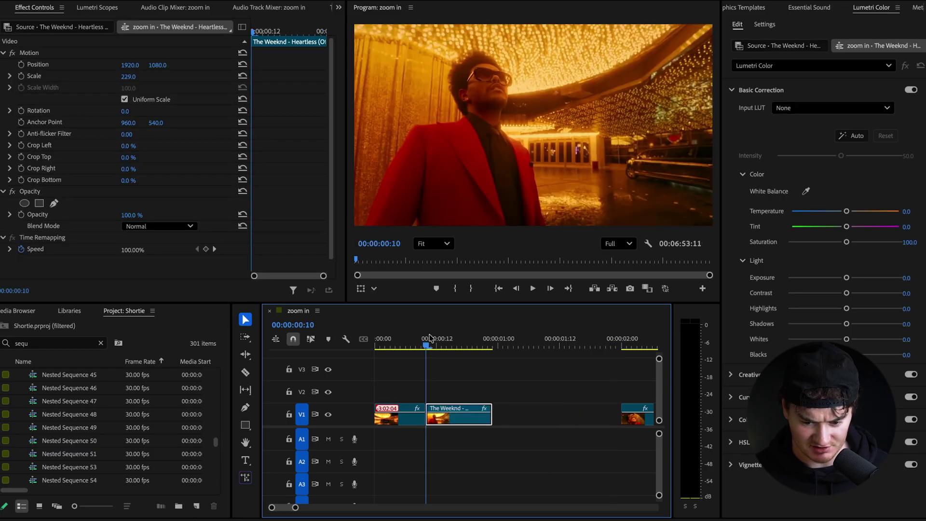
- Razor the clip a few frames in and delete the piece before the cut
key("Right")
key("Right")
key("Right")
key("Right")
key("Right")
key("Right")
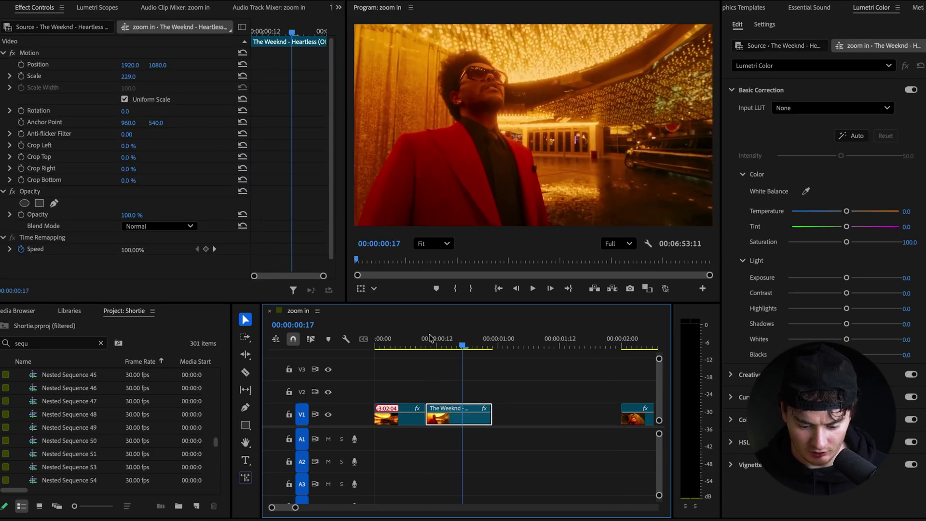
key("Right")
key("Right")
key("Right")
key("Right")
key("Right")
key("Right")
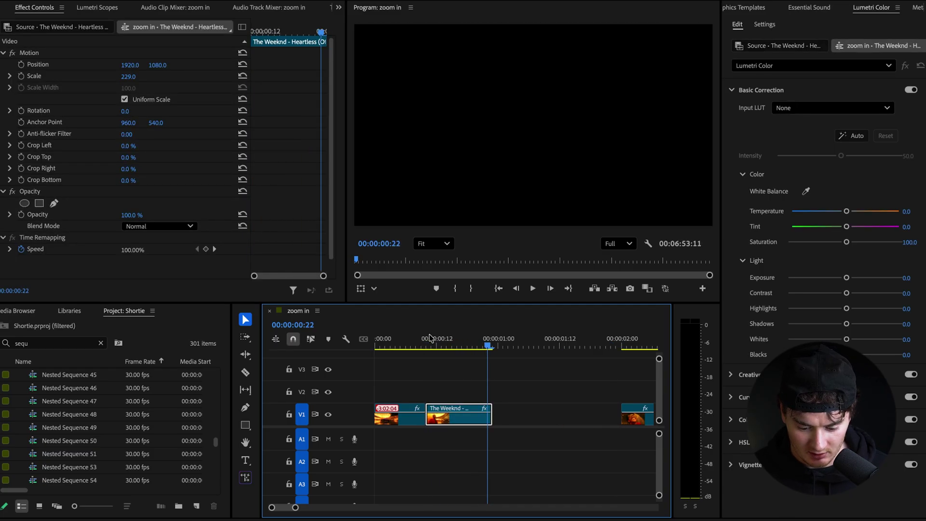
key("Left")
key("Left")
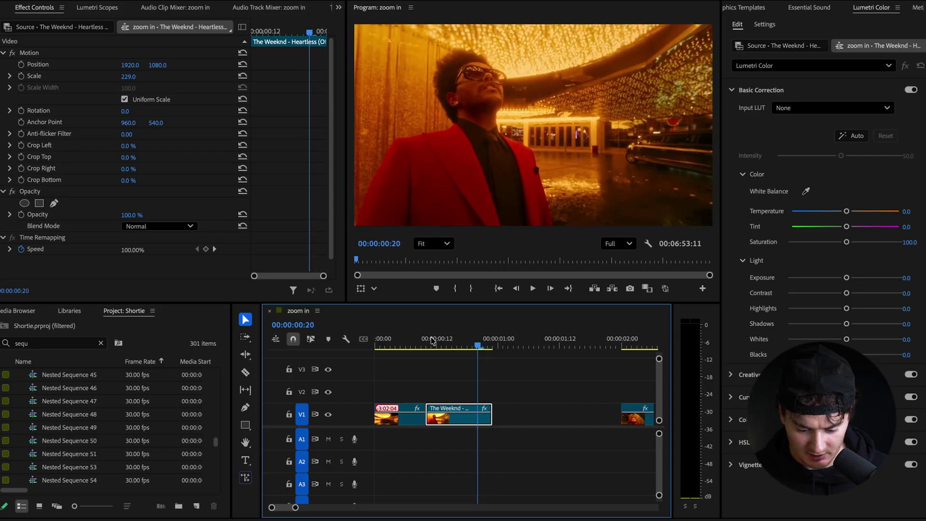
key("c")
left_click(467, 414)
key("v")
left_click(463, 417)
key("Delete")
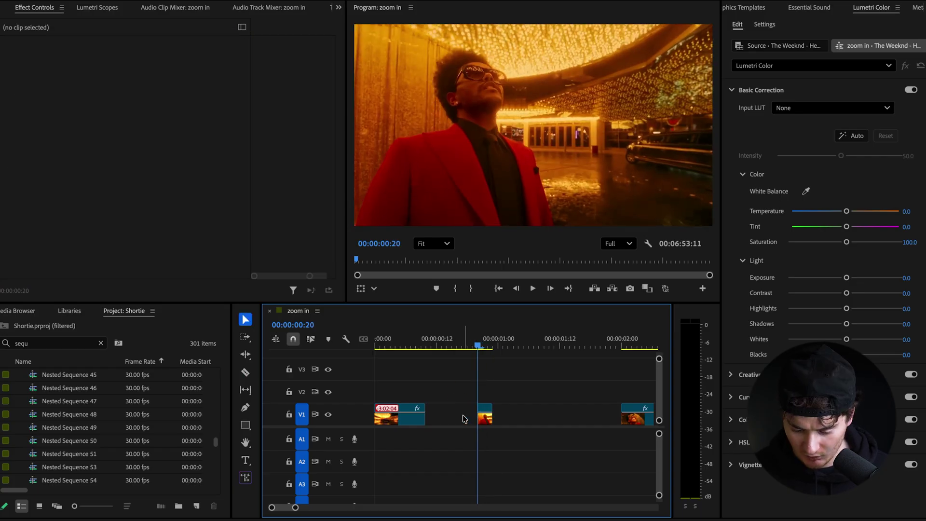
- Cut a few frames later and ripple delete the footage after the cut
key("Right")
key("Right")
key("Right")
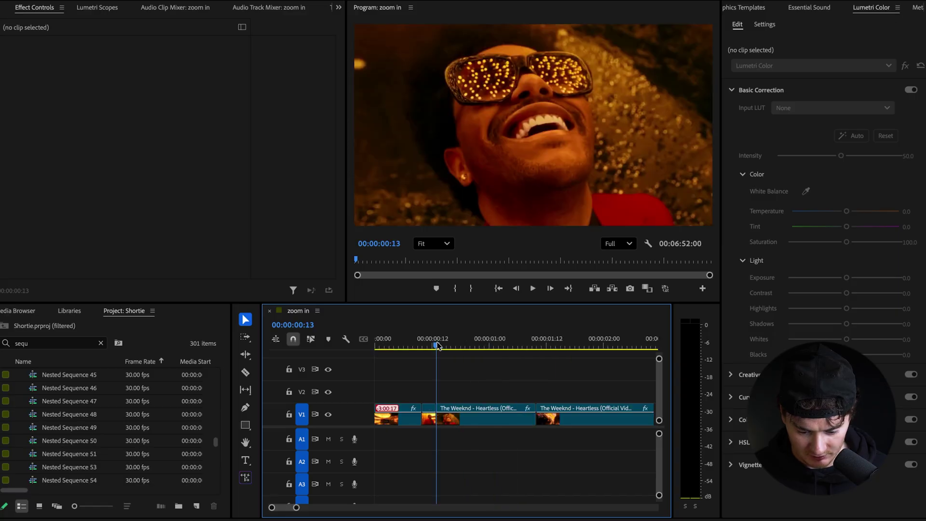
key("Right")
key("Right")
key("Right")
key("c")
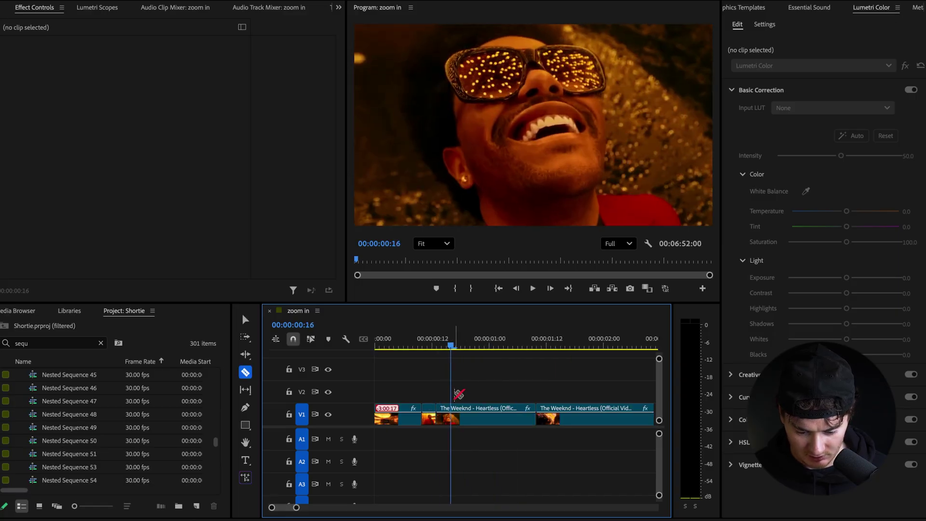
left_click(452, 415)
key("v")
left_click(466, 417)
key("shift+Delete")
- Split the clip at 00:00:00:20 and a few frames later, lifting out the section between
key("Right")
key("Right")
key("Right")
key("Right")
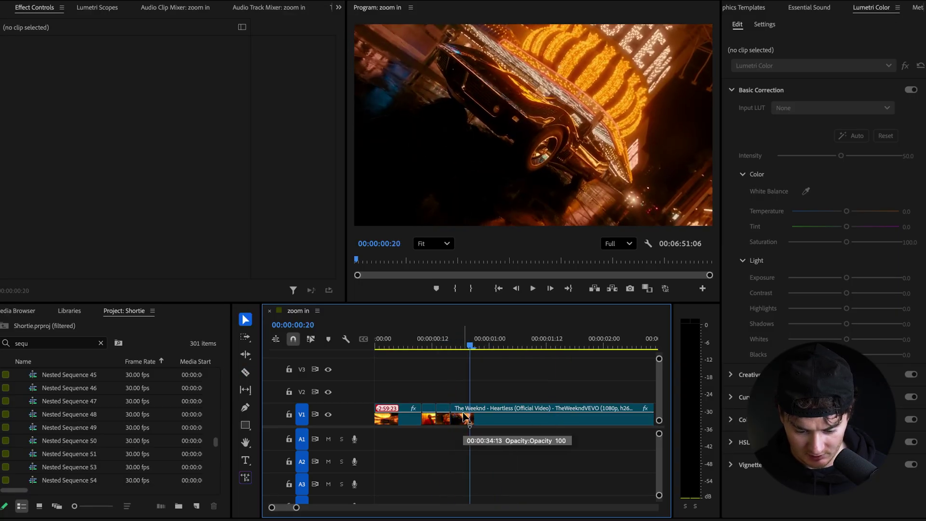
key("c")
left_click(467, 416)
key("v")
key("Right")
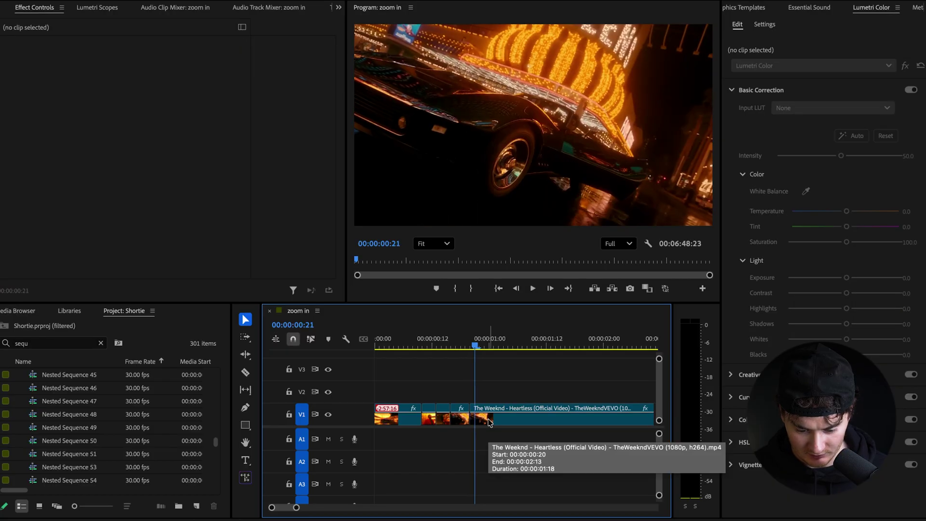
key("Right")
key("Right")
key("Right")
key("Right")
key("Right")
key("Right")
key("Right")
key("Right")
key("Right")
key("Right")
key("c")
left_click(493, 416)
key("v")
left_click(481, 416)
key("Delete")
- Split twice near 00:00:01:02, lift out the small piece, and check footage around 00:00:01:07
left_click(497, 344)
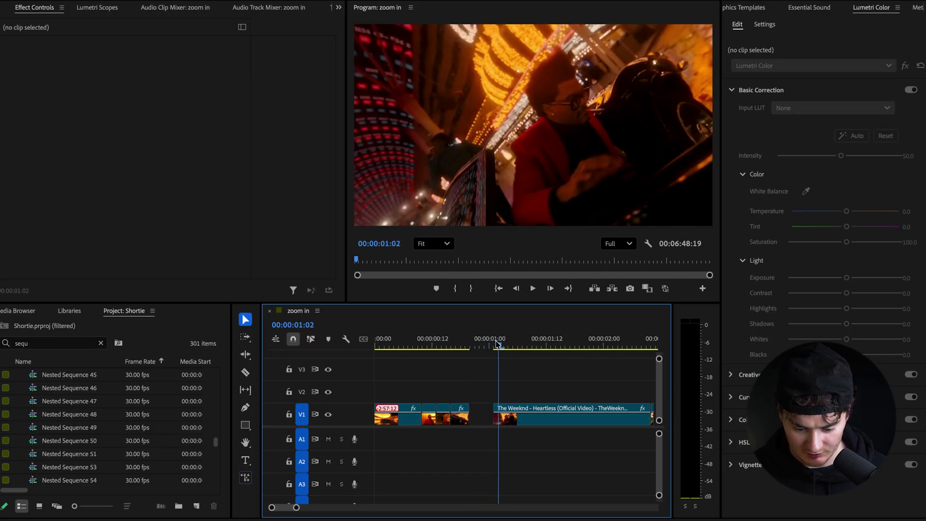
key("c")
left_click(522, 416)
left_click(507, 416)
key("v")
left_click(515, 416)
key("Delete")
left_click(531, 343)
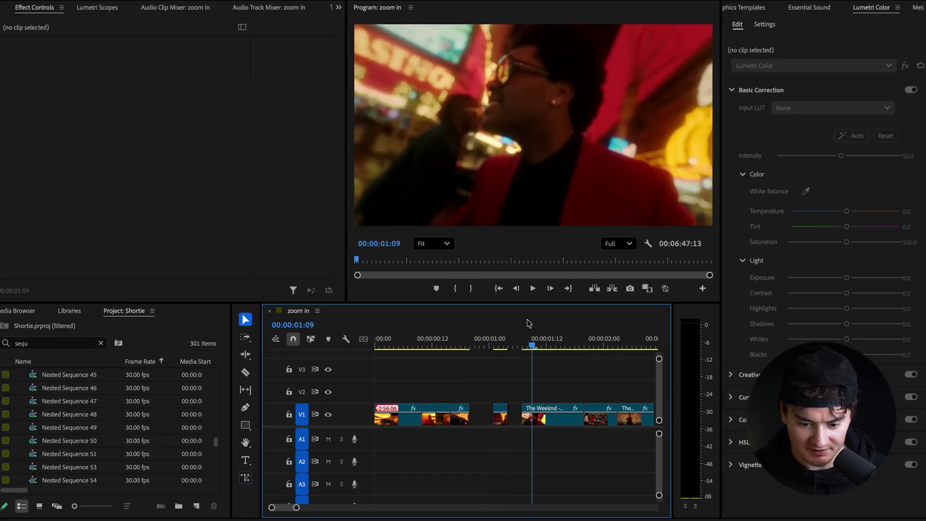
left_click(524, 338)
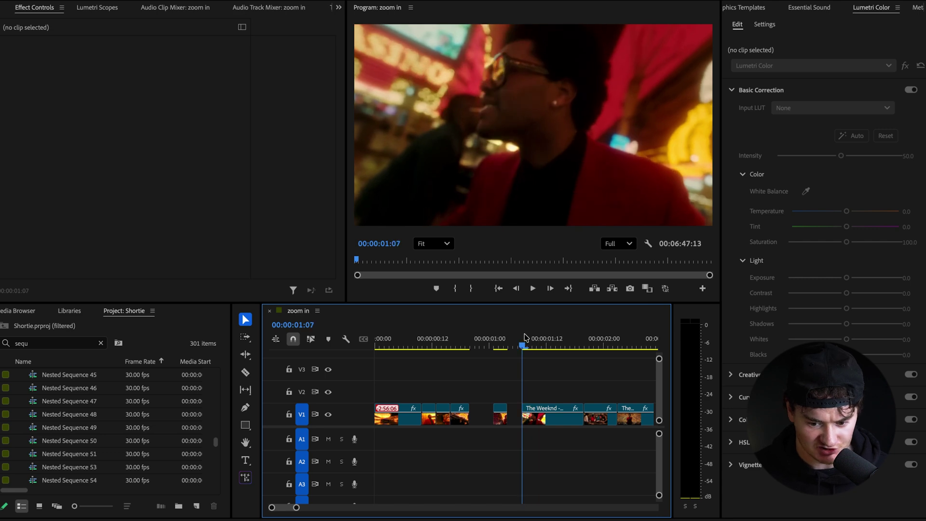
left_click_drag(525, 338, 544, 342)
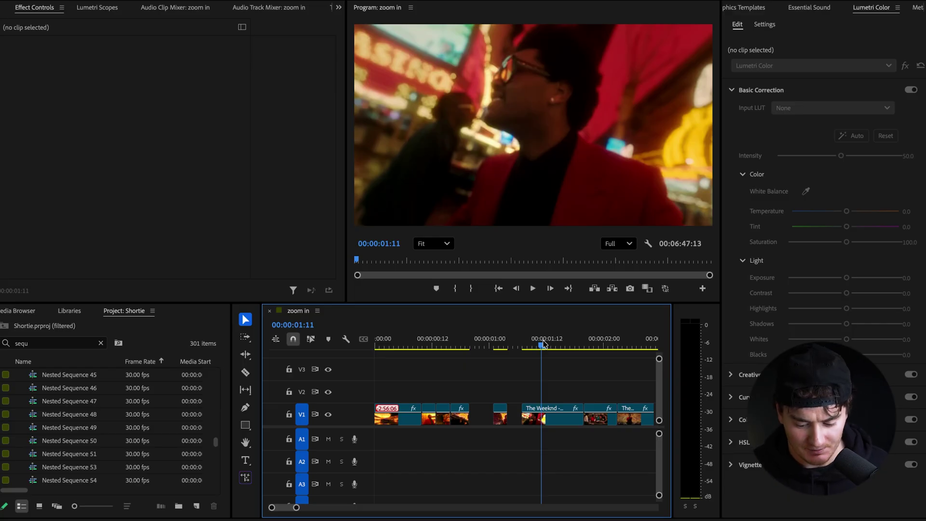
- Reverse the speed of the clip after the one-second mark via Speed/Duration
left_click(550, 418)
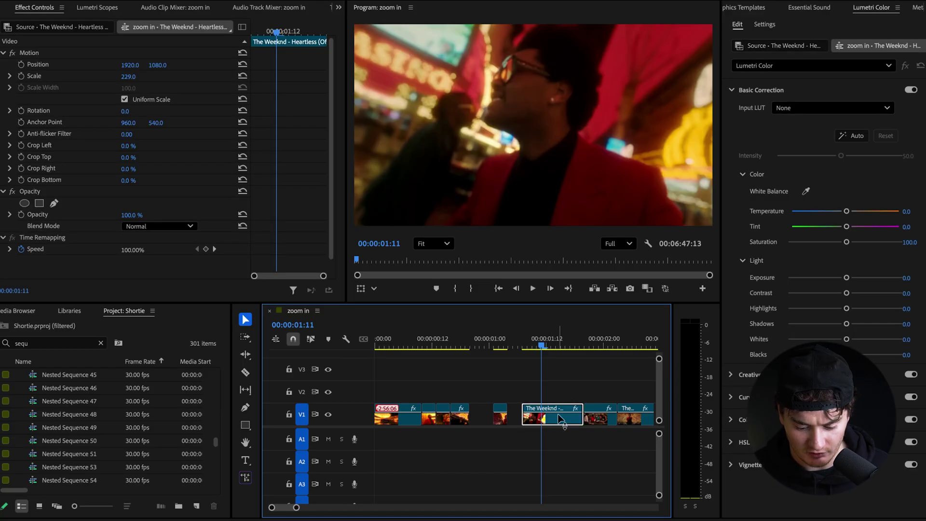
right_click(558, 417)
left_click(593, 285)
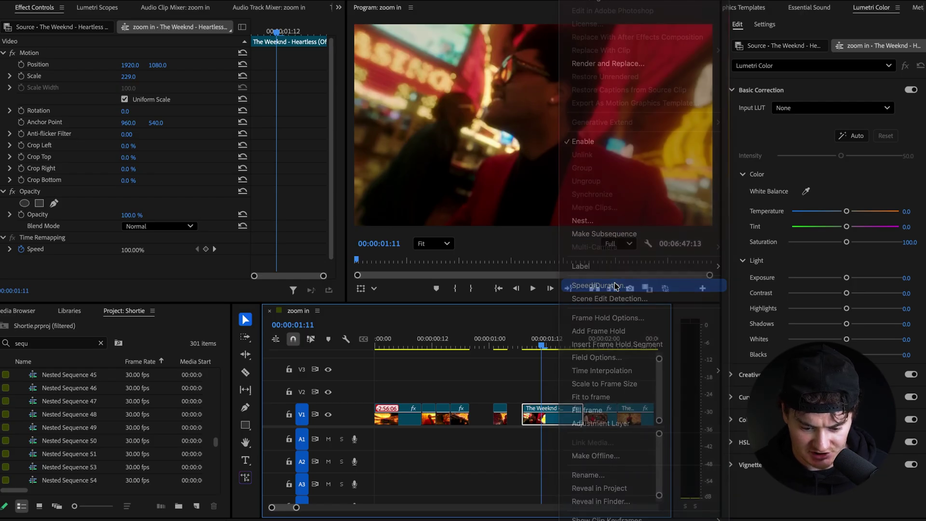
left_click(432, 249)
left_click(513, 315)
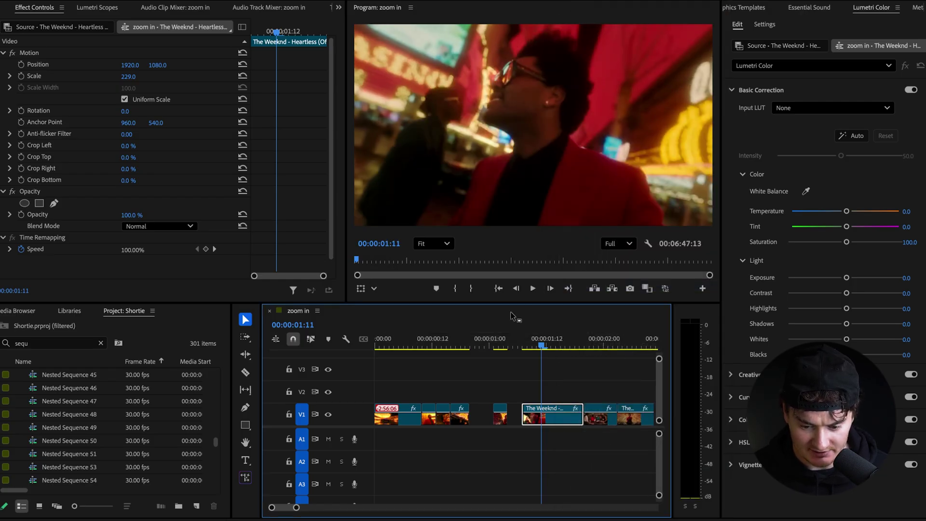
left_click_drag(526, 344, 570, 343)
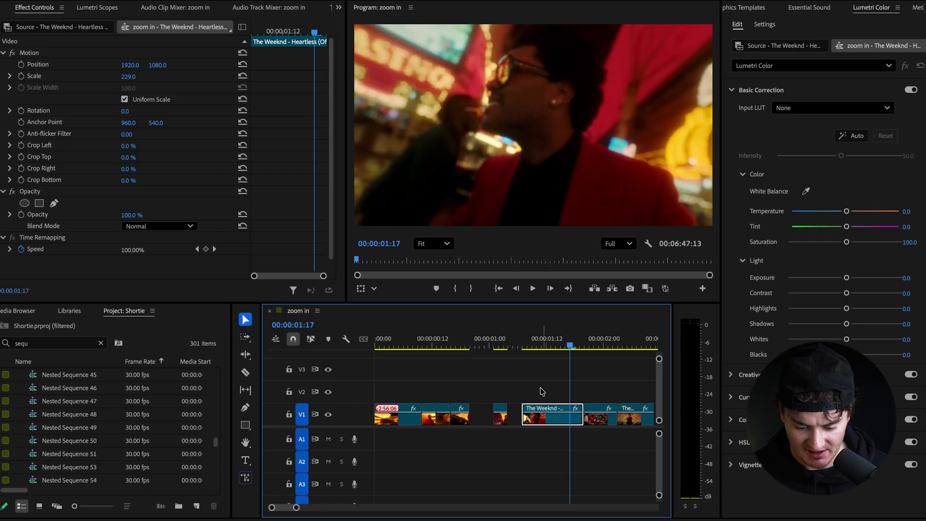
- Trim a few frames off the reversed clip's start, then undo the move
mouse_move(520, 404)
left_mouse_down()
mouse_move(567, 415)
mouse_move(516, 414)
left_mouse_up()
key("Left")
key("Left")
key("Right")
key("Right")
key("Right")
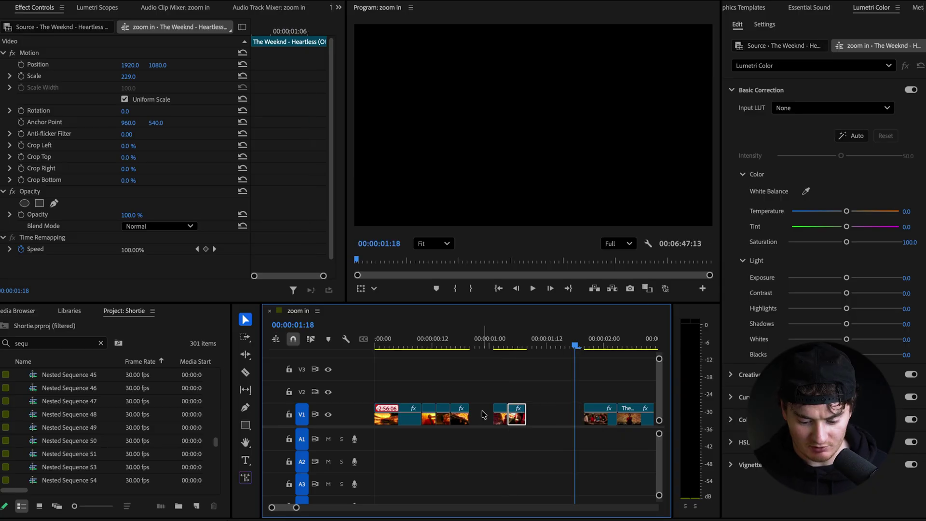
key("ctrl+z")
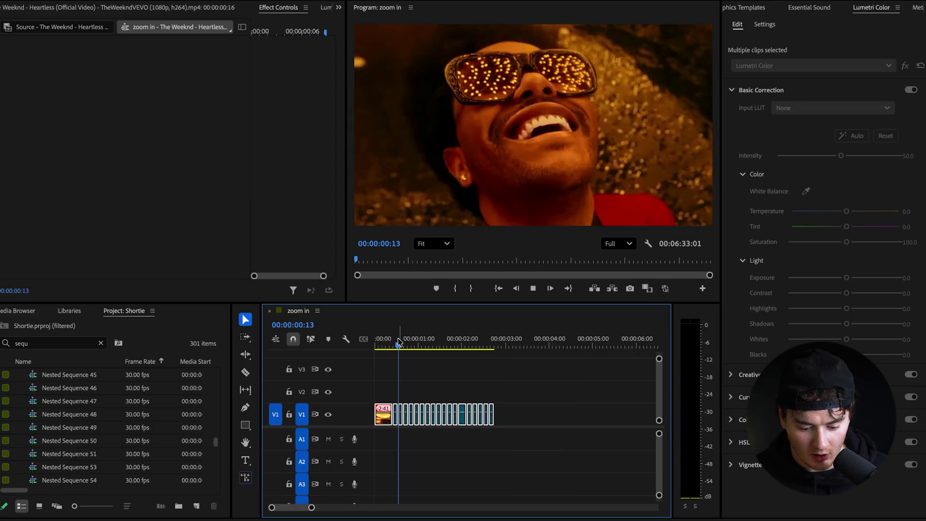
- Extend the last clip's end to reveal more footage
key("=")
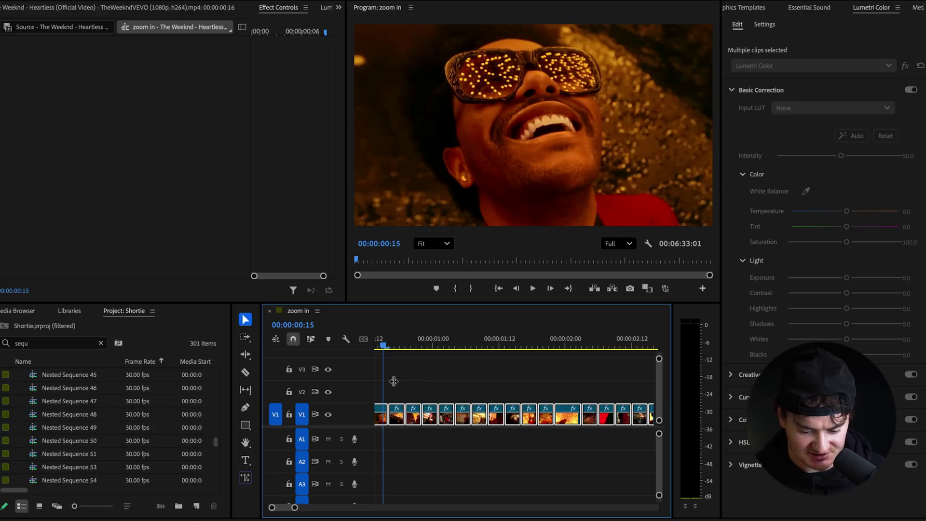
key("minus")
left_click(516, 407)
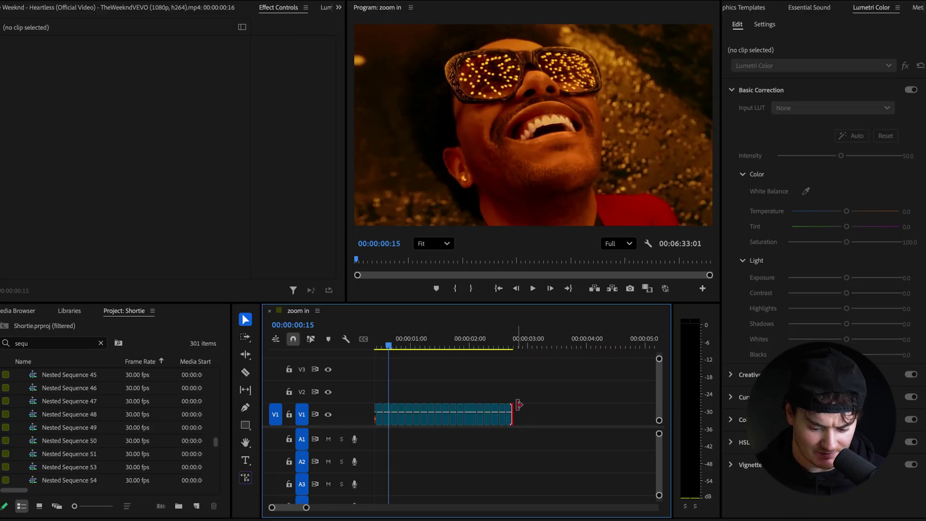
left_click_drag(518, 405, 564, 408)
left_click(513, 345)
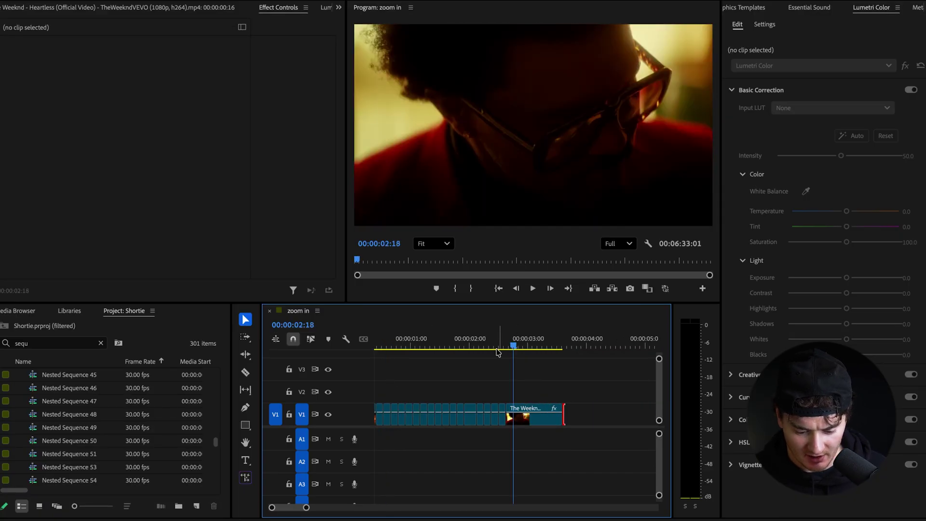
left_click(385, 344)
- Load the clip at frame 11 into the Source Monitor
key("=")
key("=")
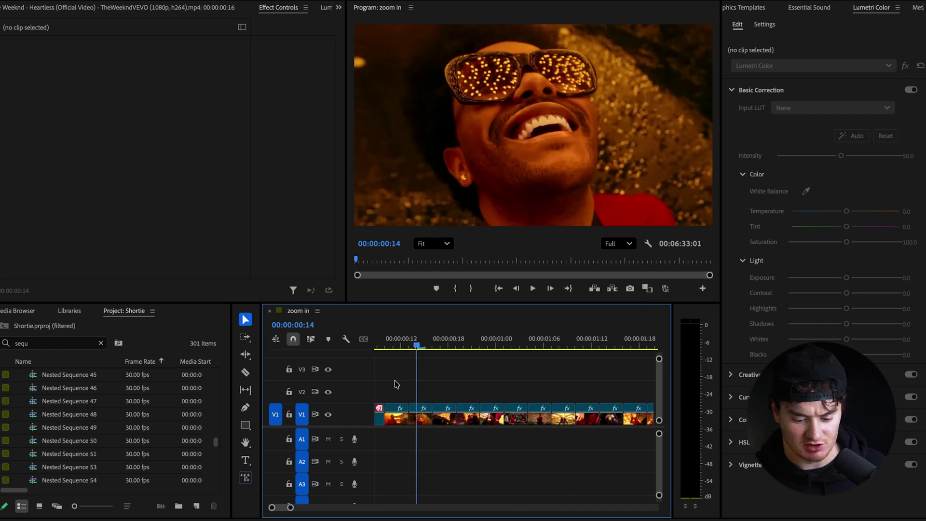
key("minus")
key("minus")
left_click_drag(430, 345, 426, 344)
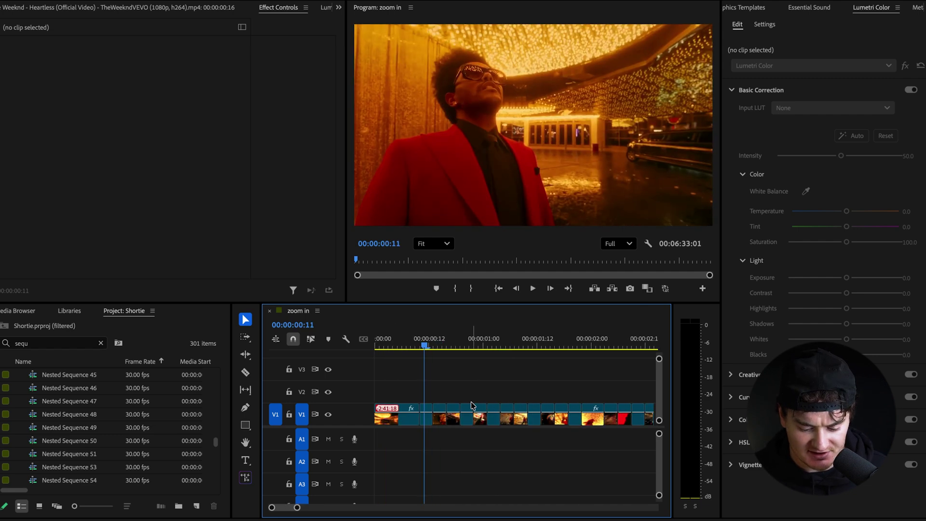
key("equal")
key("equal")
double_click(499, 410)
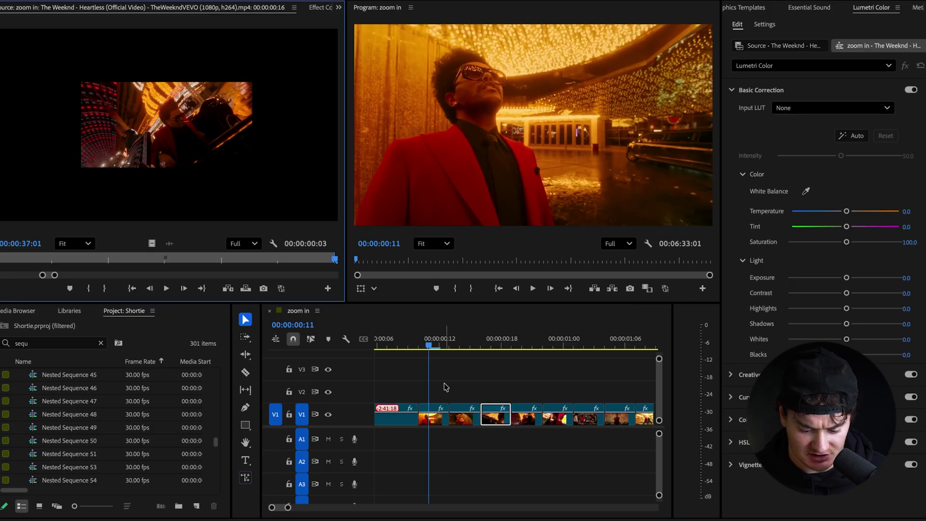
mouse_move(496, 413)
left_mouse_down()
mouse_move(440, 403)
mouse_move(490, 413)
left_mouse_up()
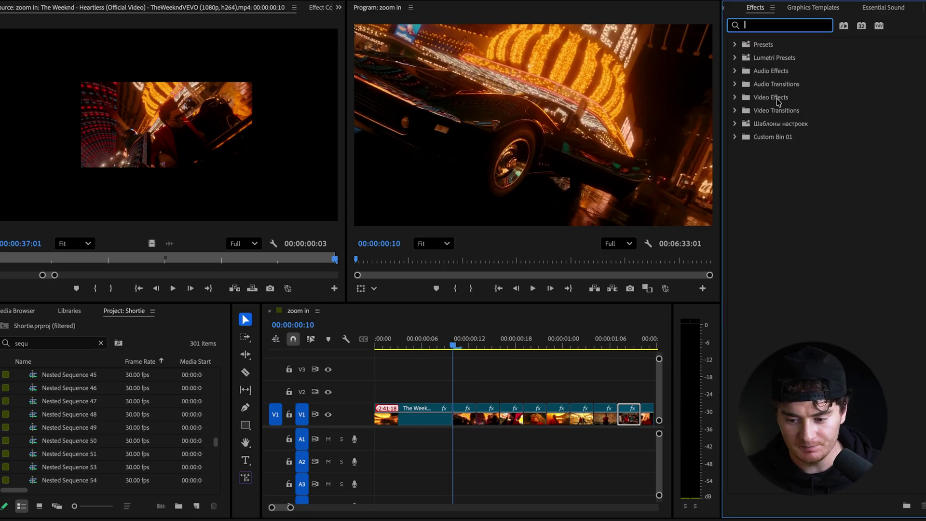
- Search Effects for 'transform' and apply Transform to the short clip at frame 7
left_click(795, 9)
left_click(755, 8)
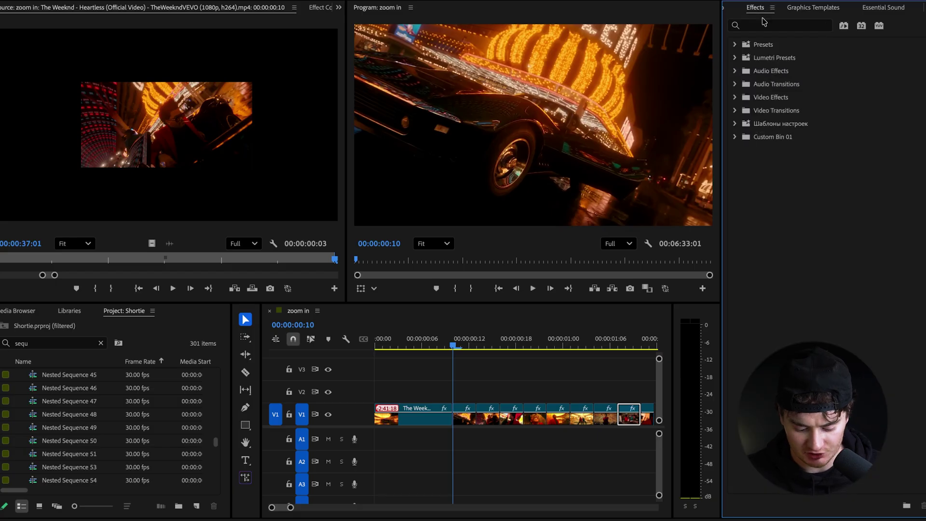
left_click(763, 25)
type("transform")
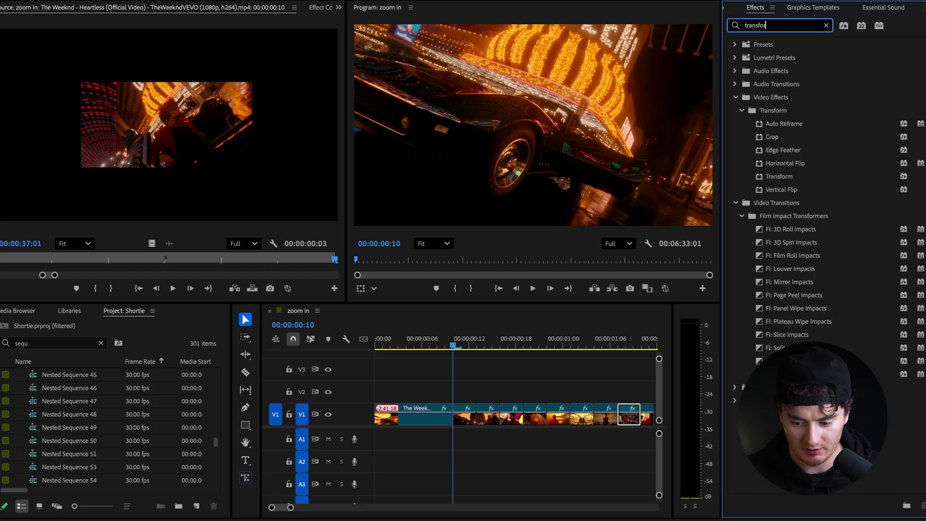
left_click(437, 417)
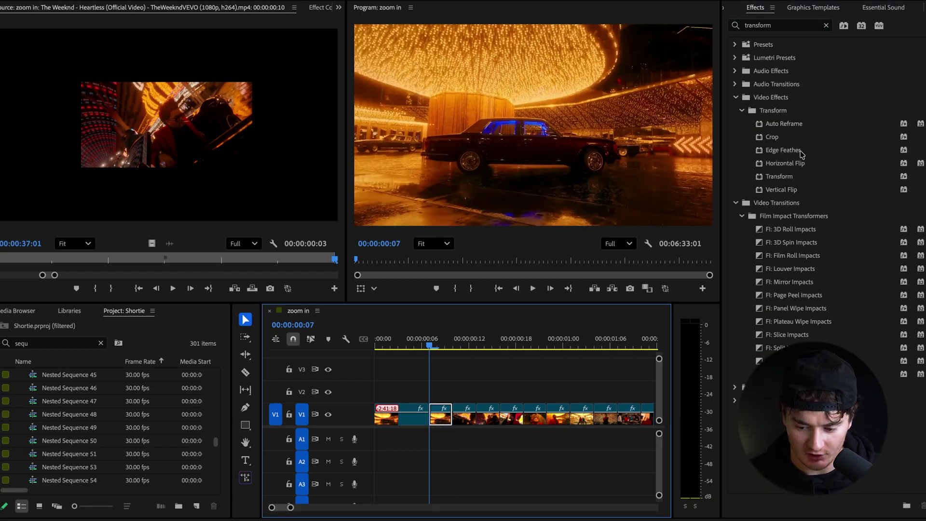
left_click(794, 177)
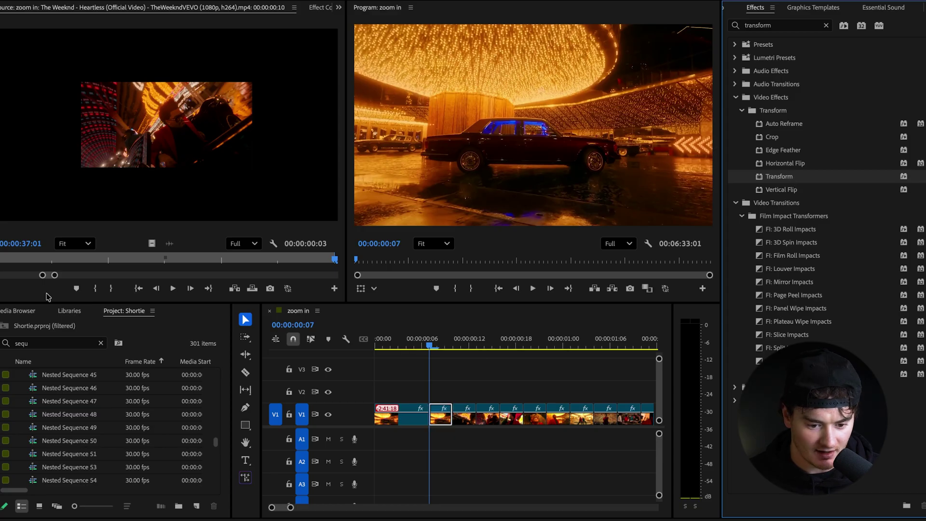
- In Effect Controls, set a Transform Scale keyframe at 100 on frame 7
left_click(326, 9)
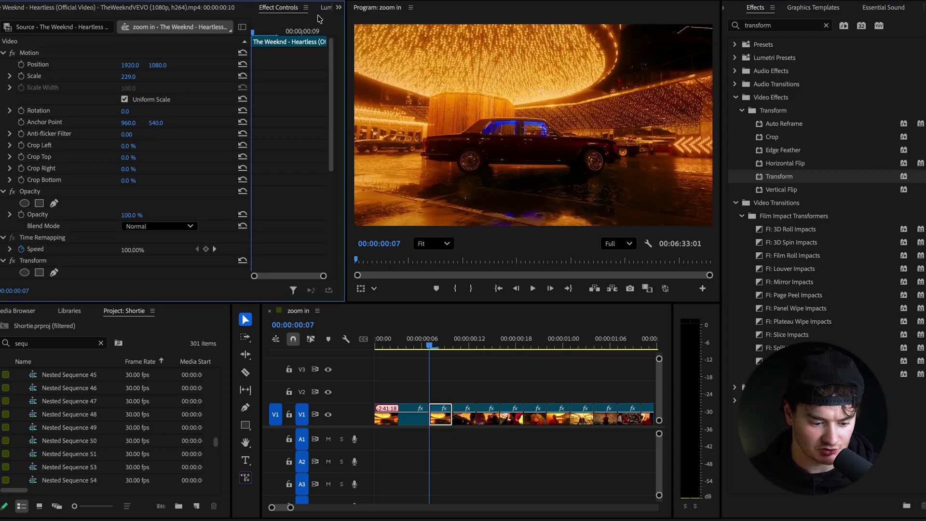
scroll(293, 110, "down", 5)
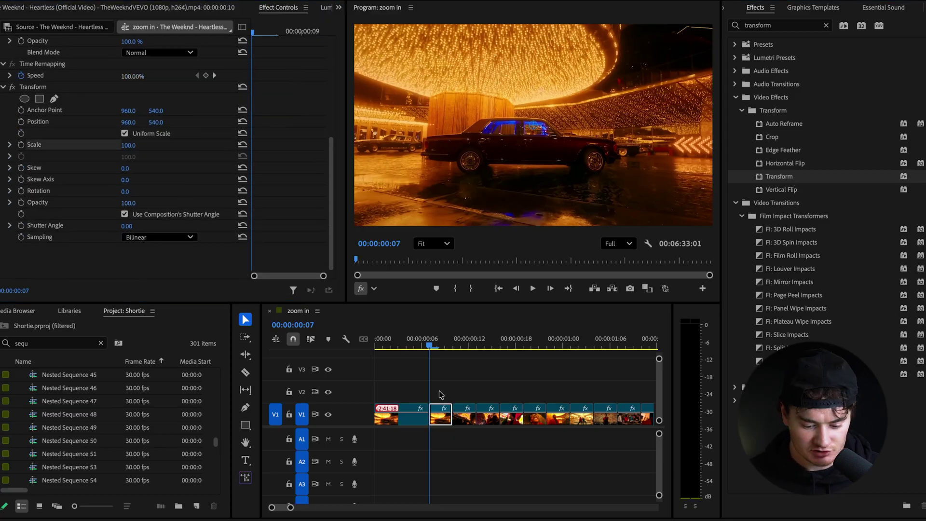
scroll(418, 375, "up", 2)
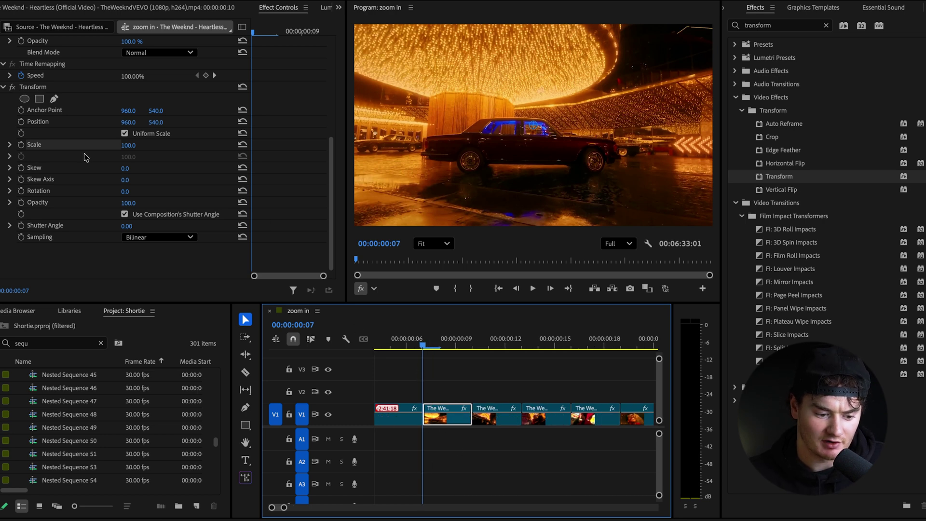
left_click(20, 145)
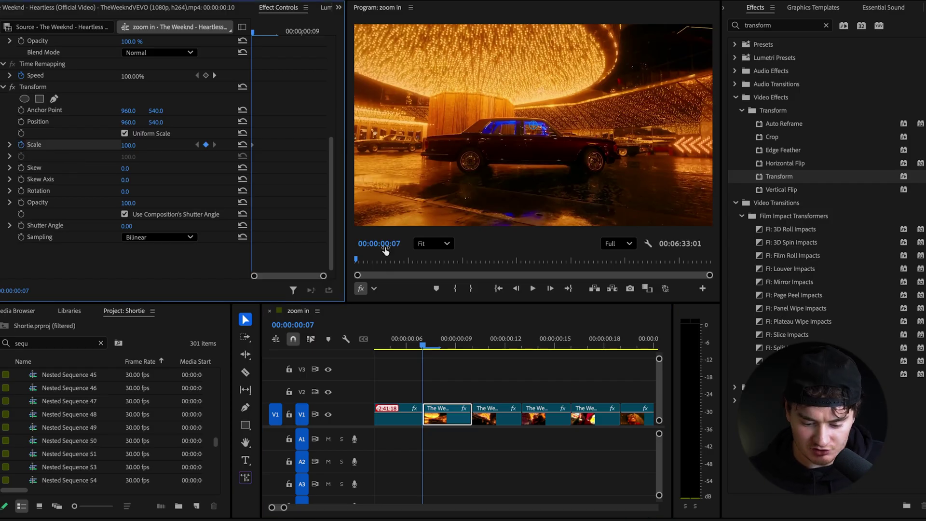
- At frame 10, set Transform Scale to 200 and Shutter Angle to 200
key("Right")
key("Right")
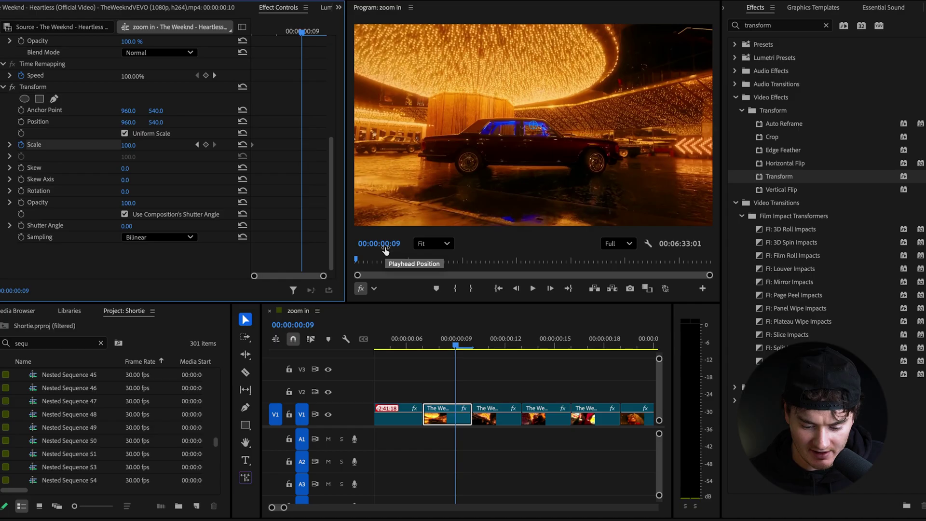
left_click(467, 338)
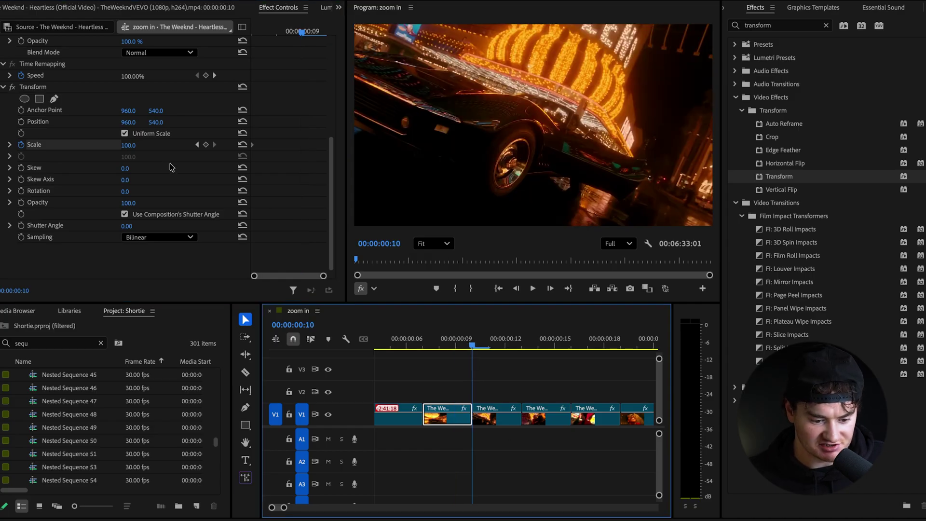
left_click(129, 146)
type("200")
key("Return")
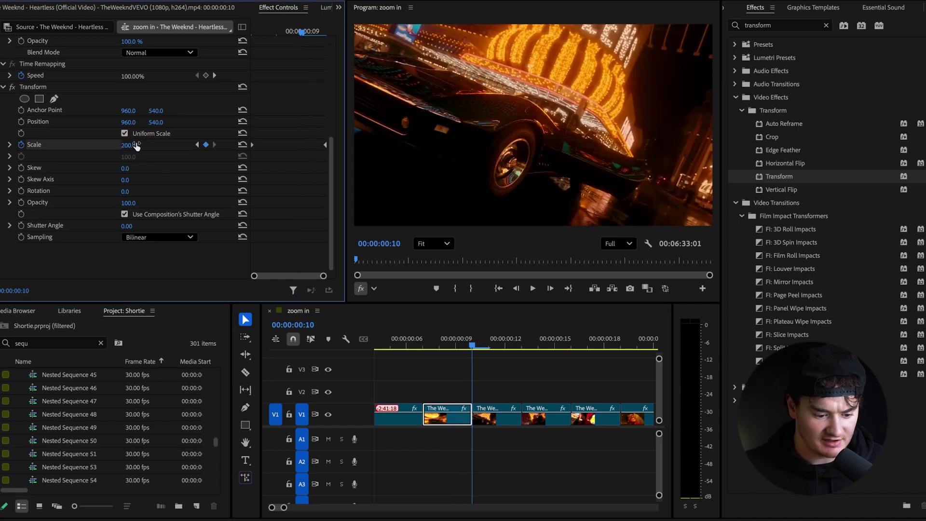
left_click(127, 226)
type("2")
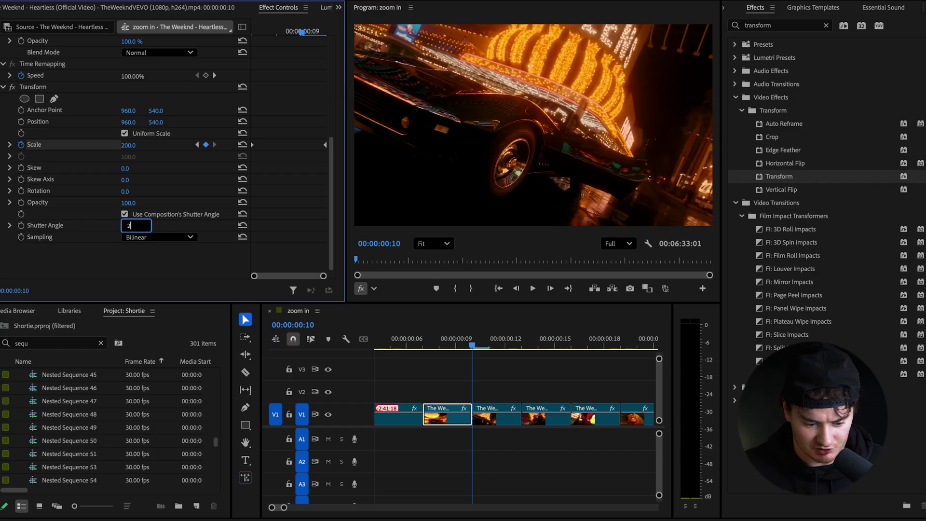
type("00")
key("Return")
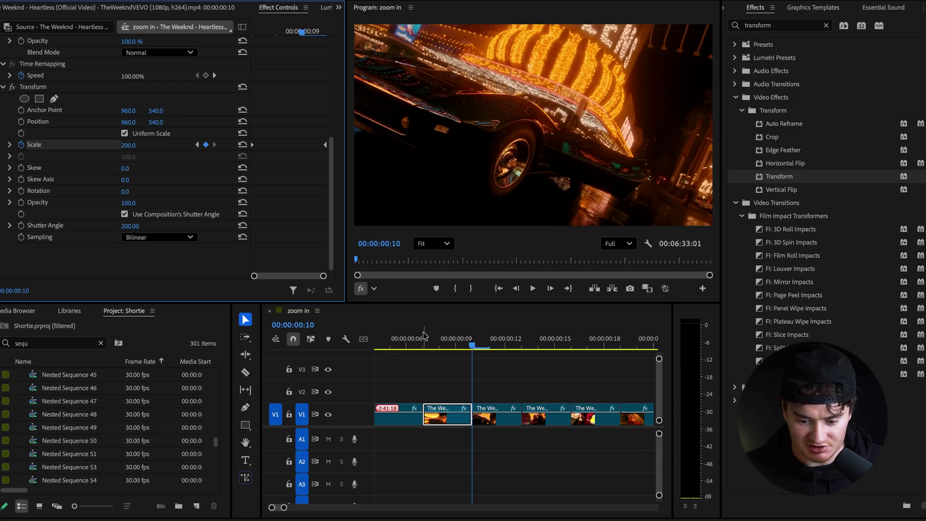
- Apply Ease Out to the first Scale keyframe and Ease In to the second
left_click_drag(426, 338, 477, 332)
left_click(255, 145)
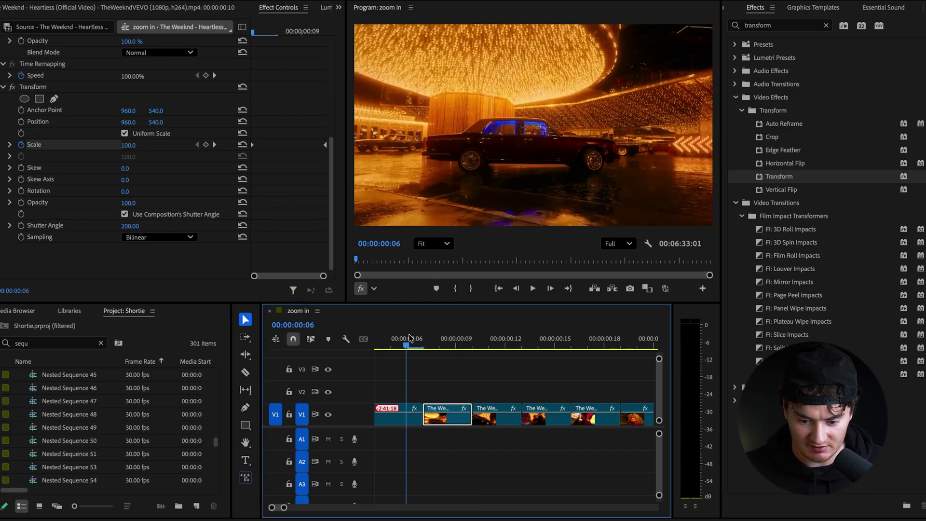
right_click(253, 146)
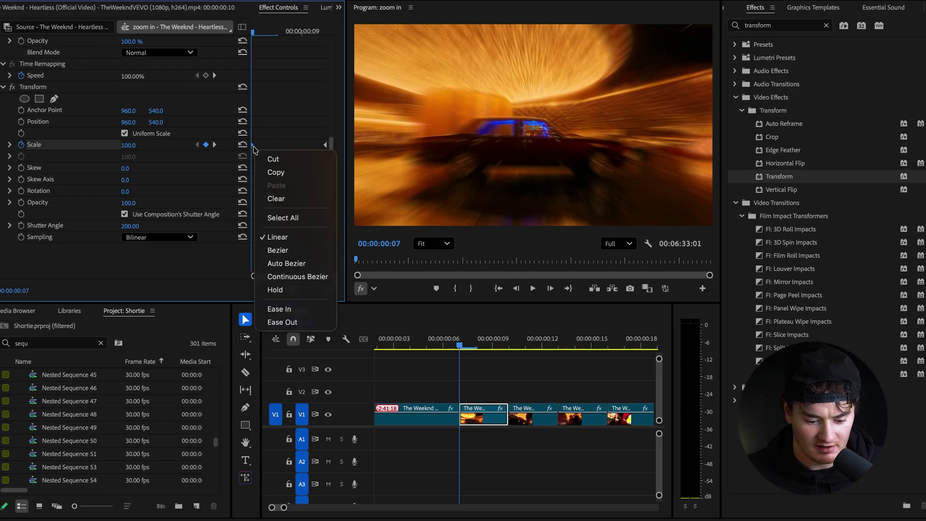
left_click(284, 322)
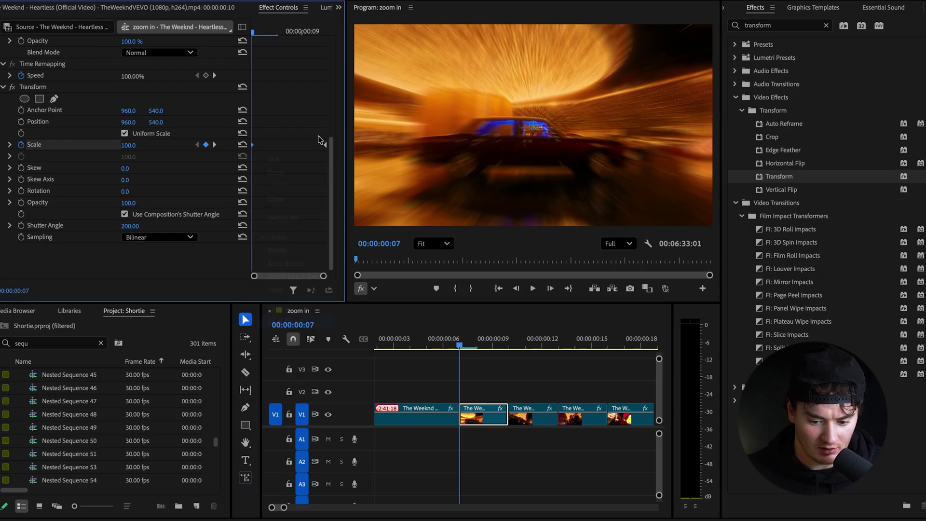
right_click(324, 145)
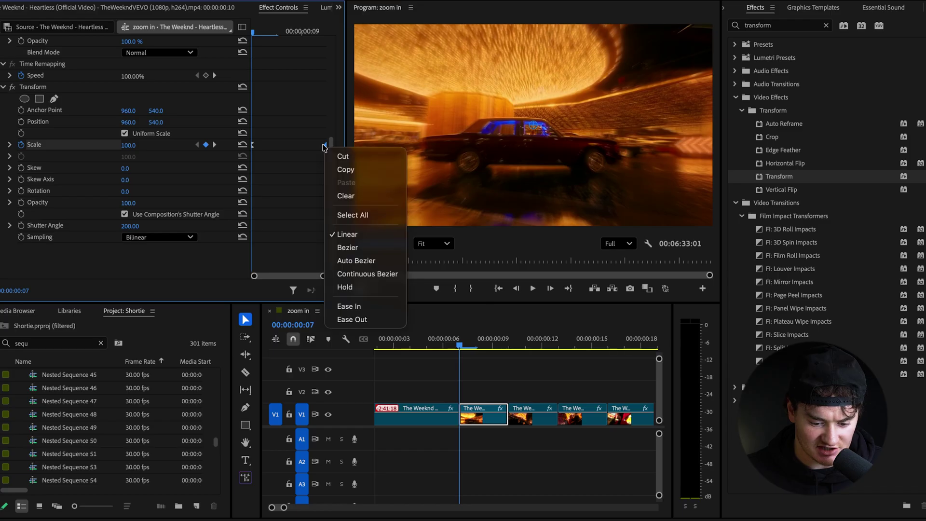
left_click(349, 306)
left_click(446, 393)
scroll(447, 392, "down", 3)
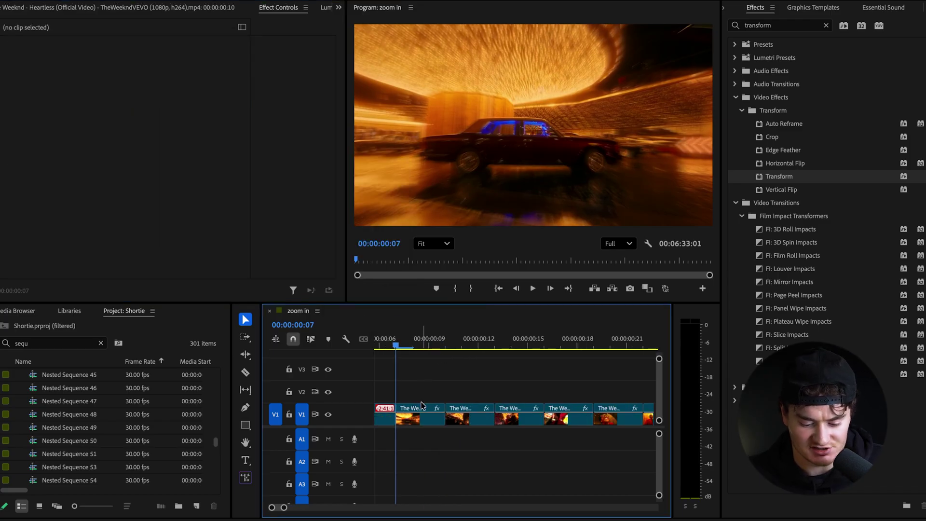
- Copy the zoomed clip at frame 7
left_click(421, 406)
scroll(424, 418, "down", 1)
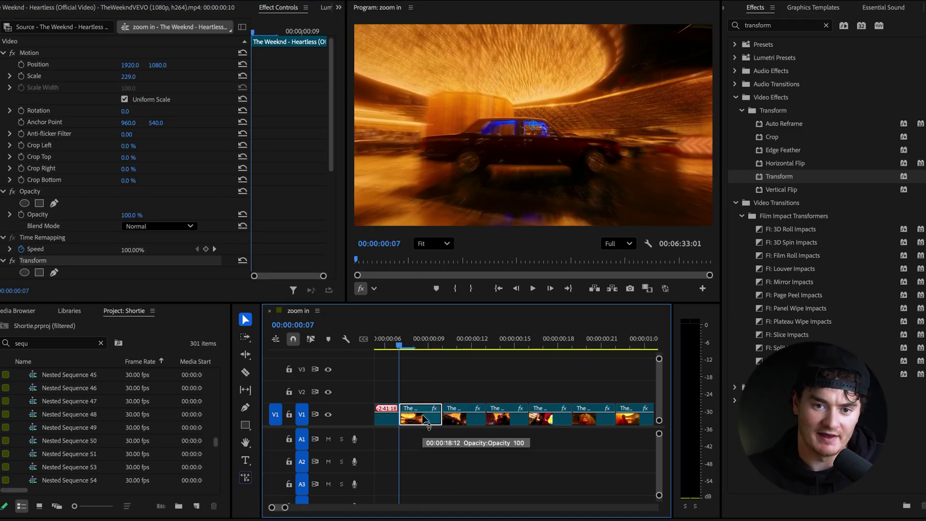
right_click(423, 418)
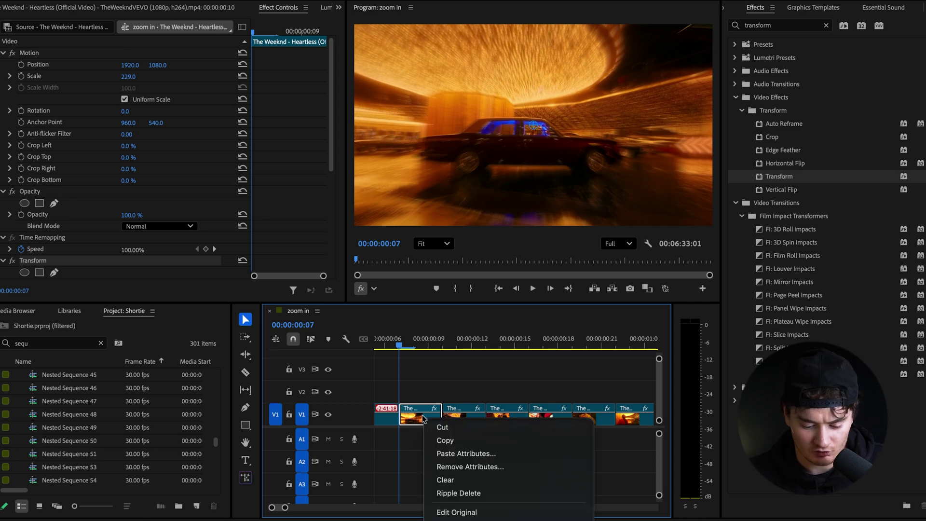
left_click(445, 440)
- Paste its Motion and Transform attributes onto all the following short V1 clips
key("minus")
key("minus")
key("minus")
left_click_drag(406, 390, 592, 420)
right_click(592, 420)
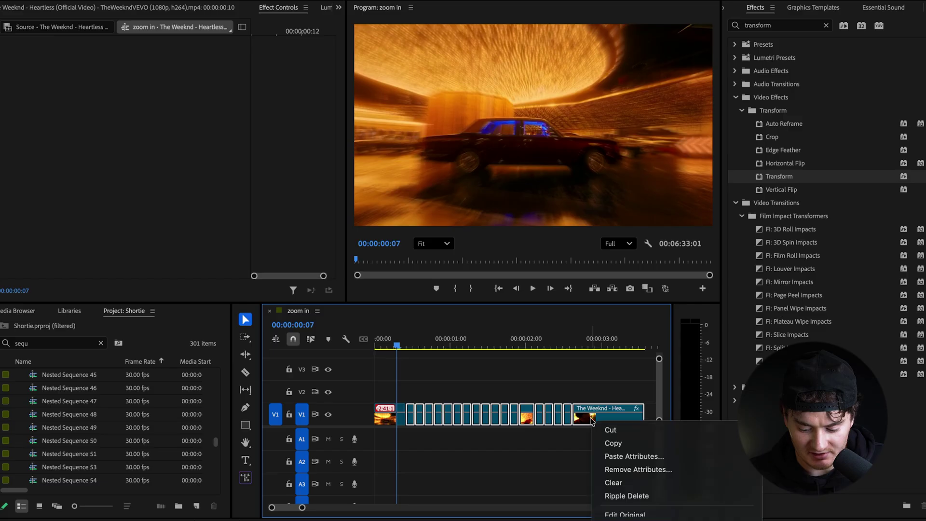
left_click(616, 456)
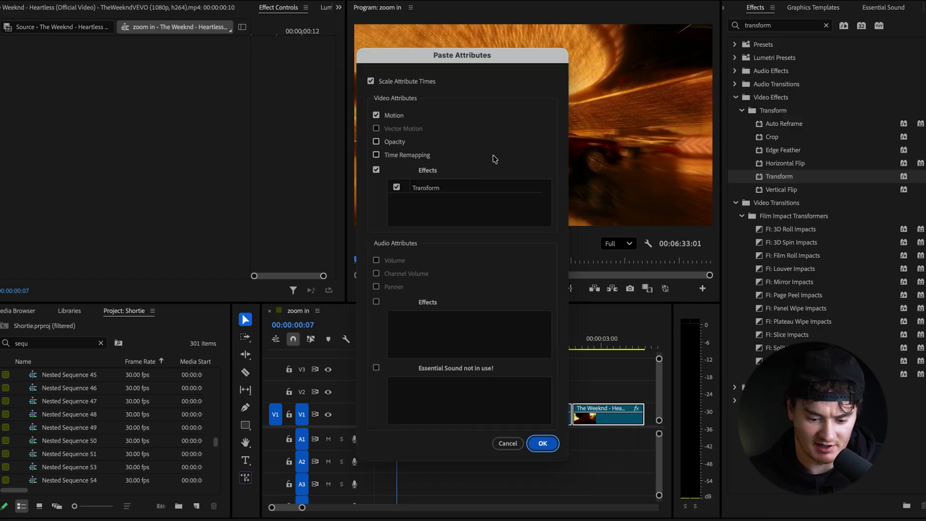
left_click(542, 443)
- Play the sequence from the start to preview the zoom transitions
key("Home")
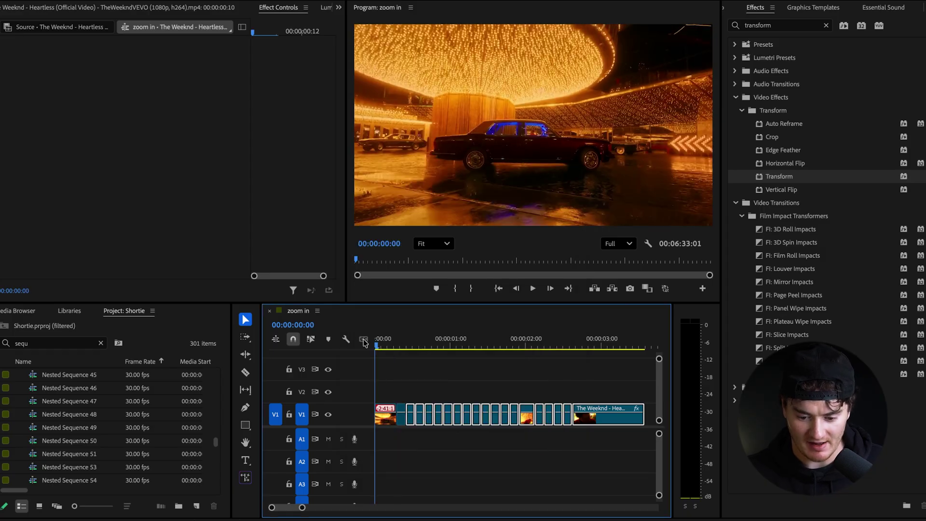
key("space")
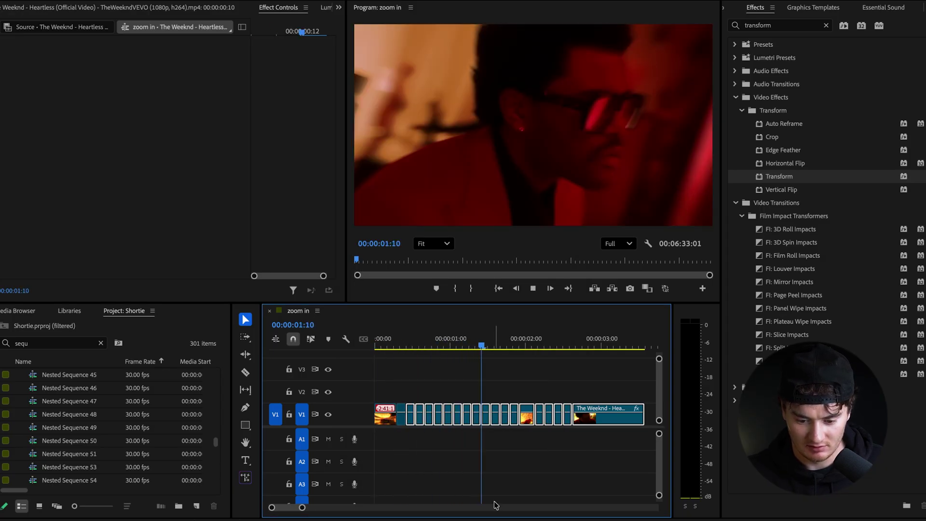